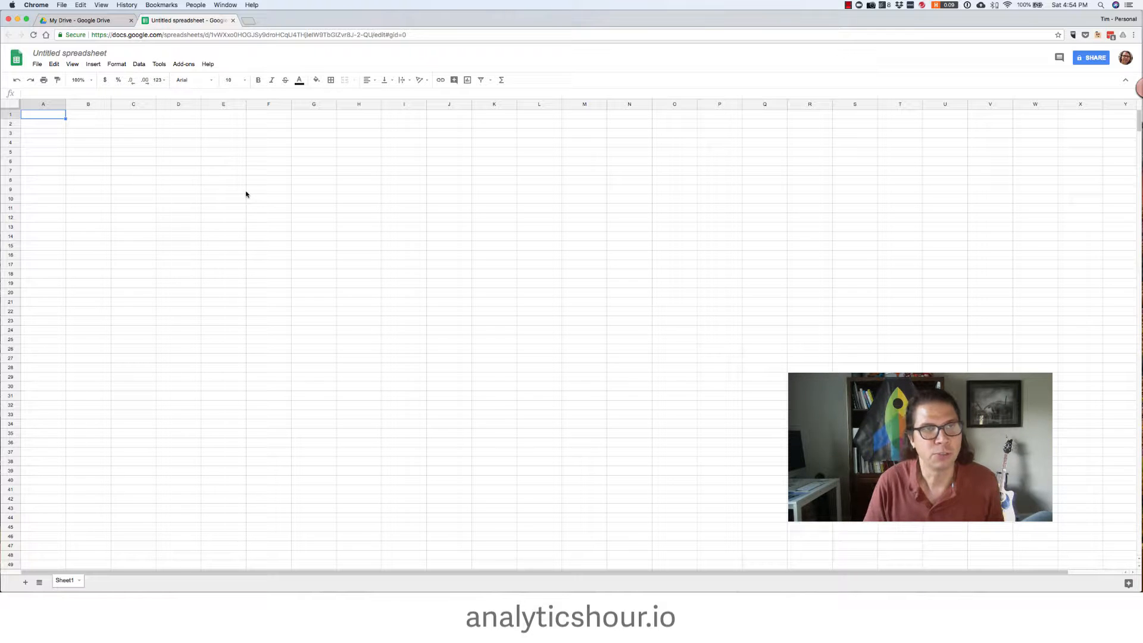
Enter the header Project Name in cell A1
key(super+equal)
key(super+equal)
click(433, 214)
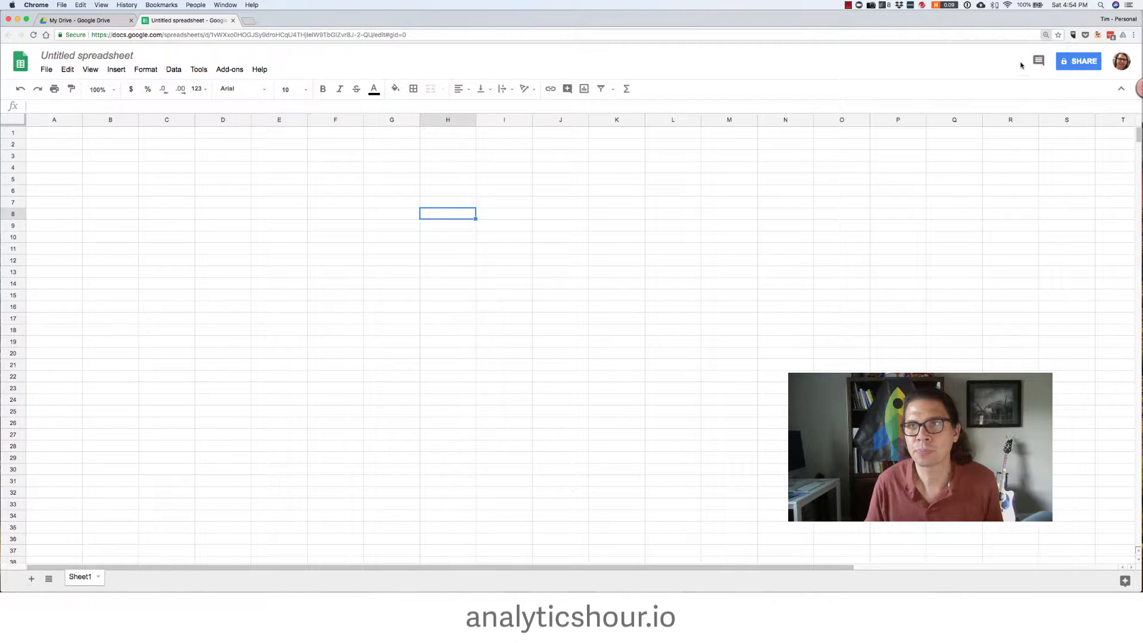
key(super+equal)
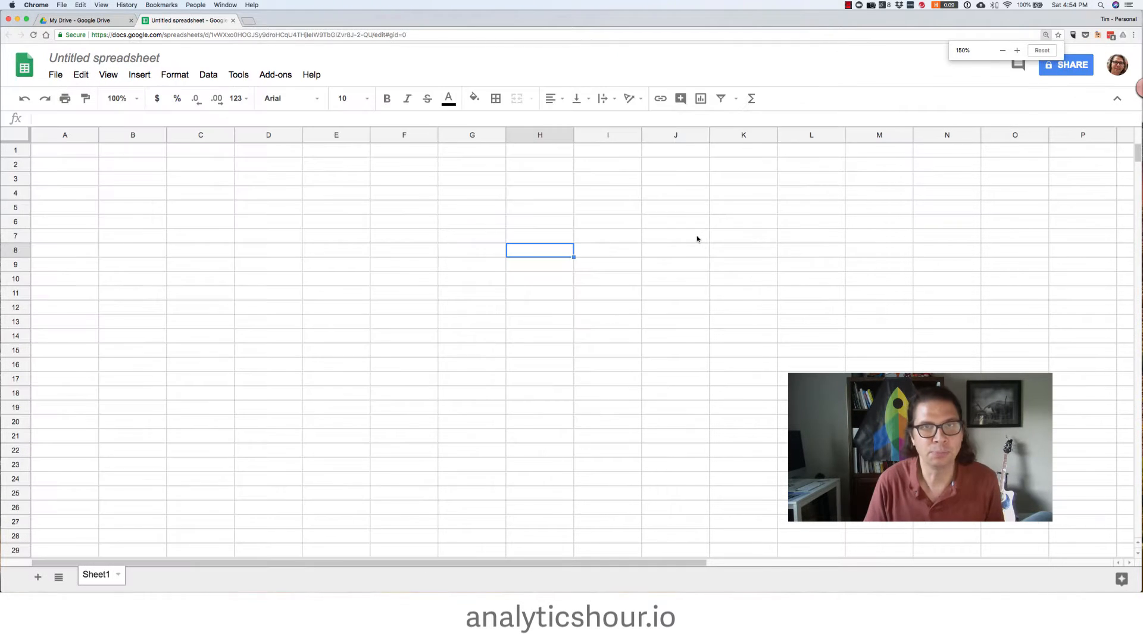
key(super+equal)
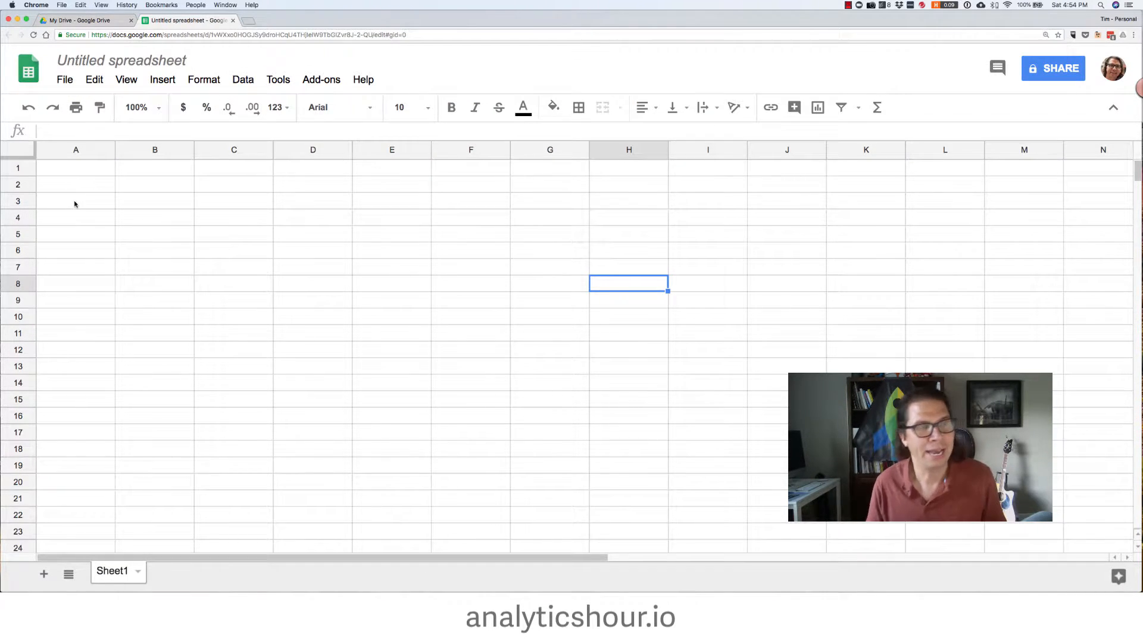
click(75, 204)
click(82, 172)
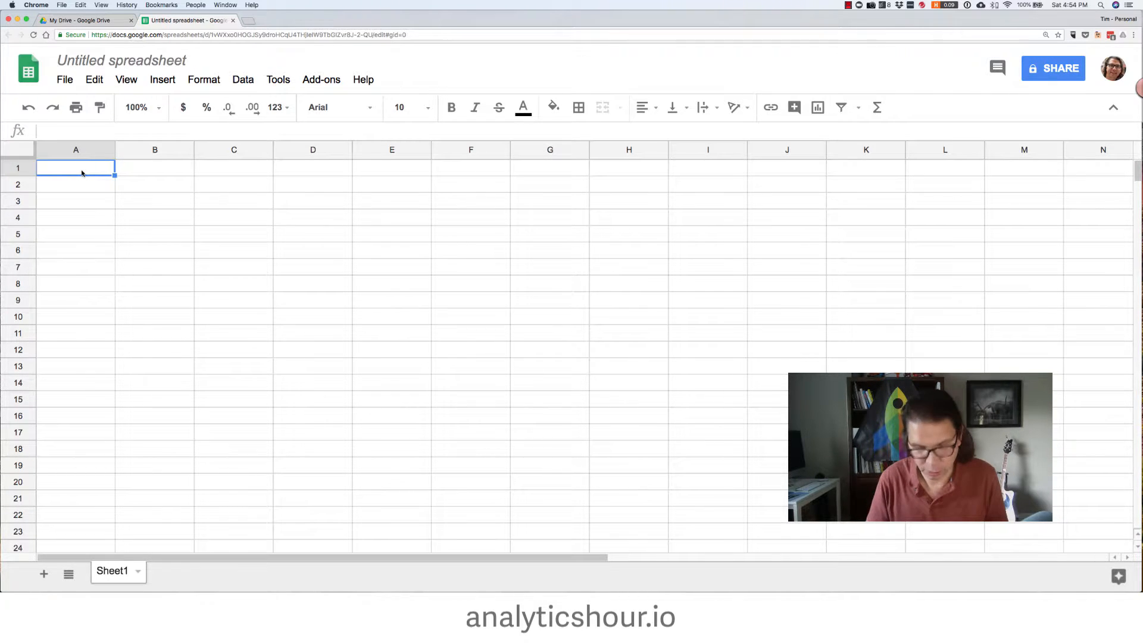
text(Pro)
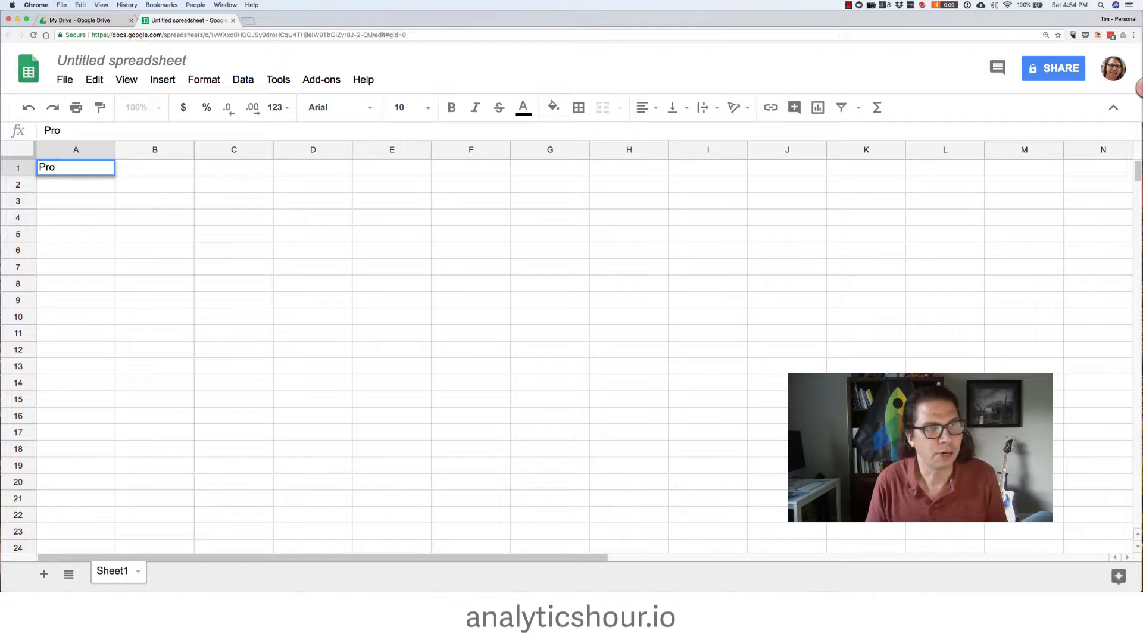
text(ject)
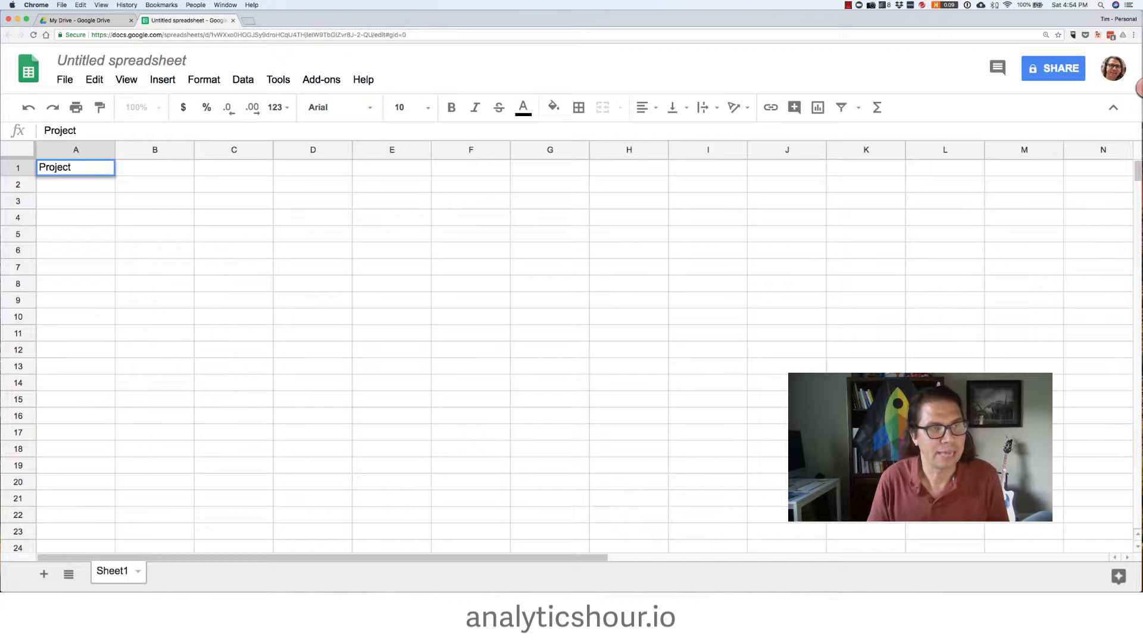
text( Name)
key(Return)
Enter Project #1 and Project #2 in A2 and A3 and extend the series down to A4
text(Pro)
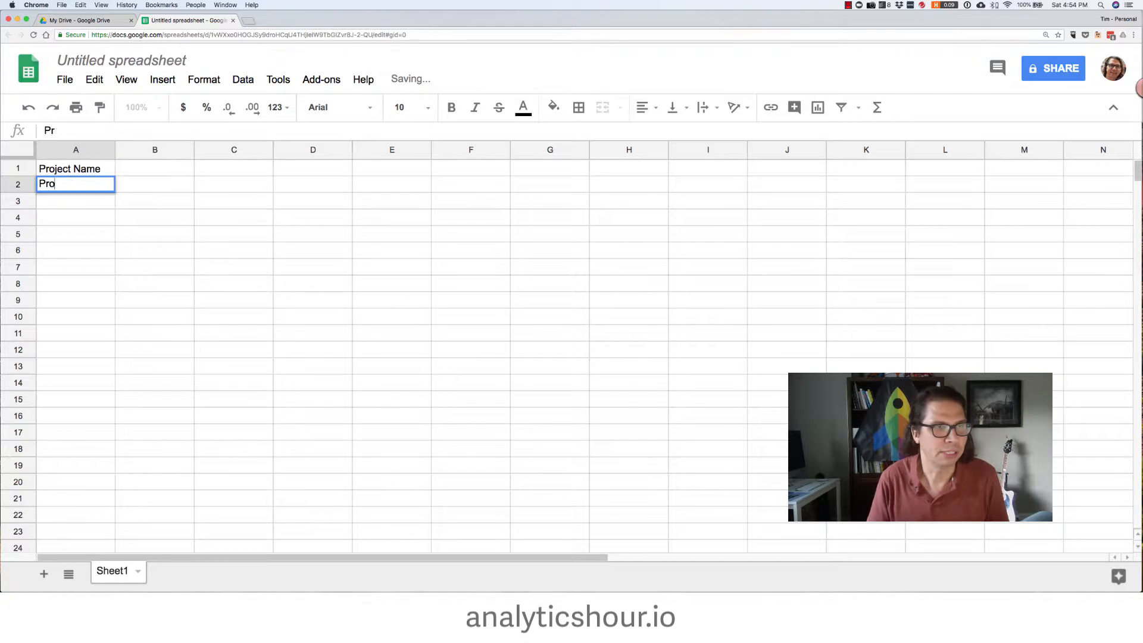
text(ject #1)
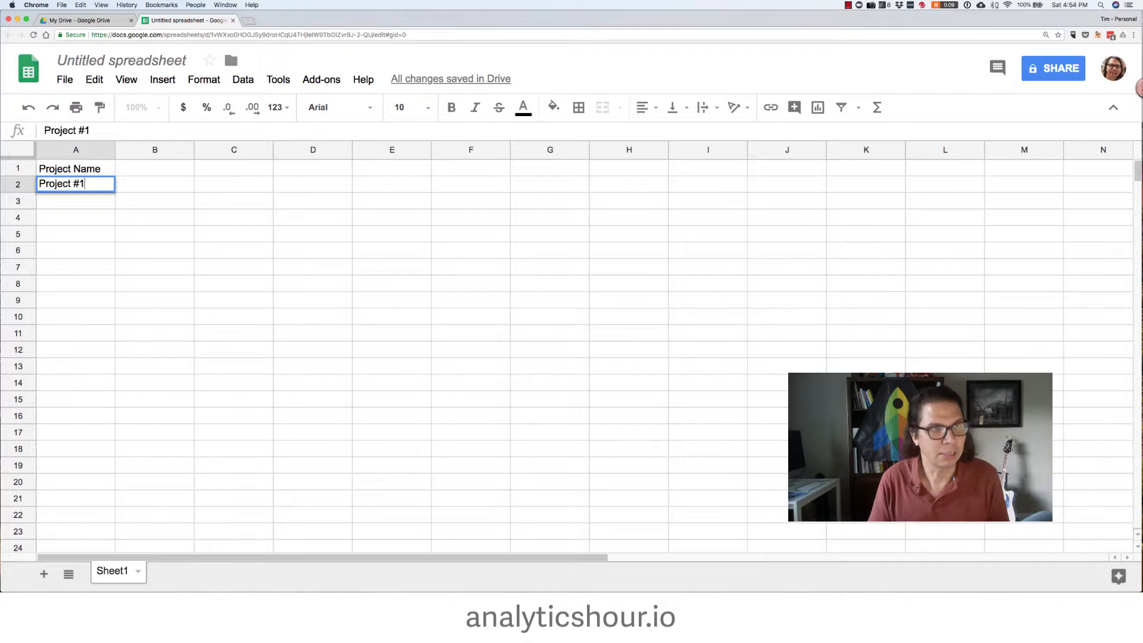
key(Return)
text(Pro)
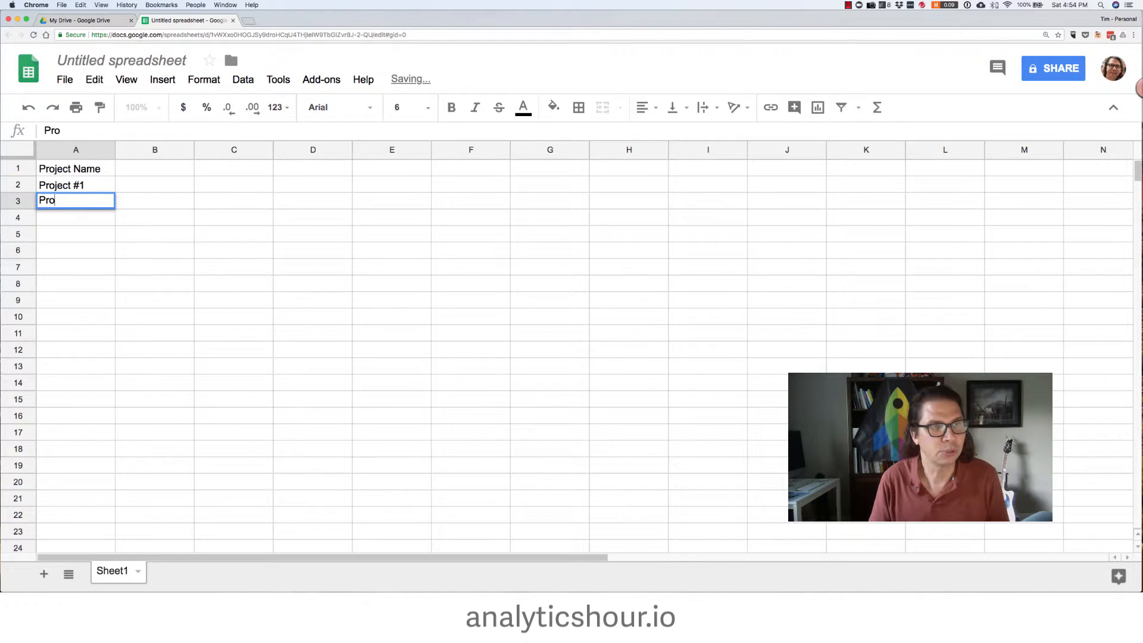
text(ject #1)
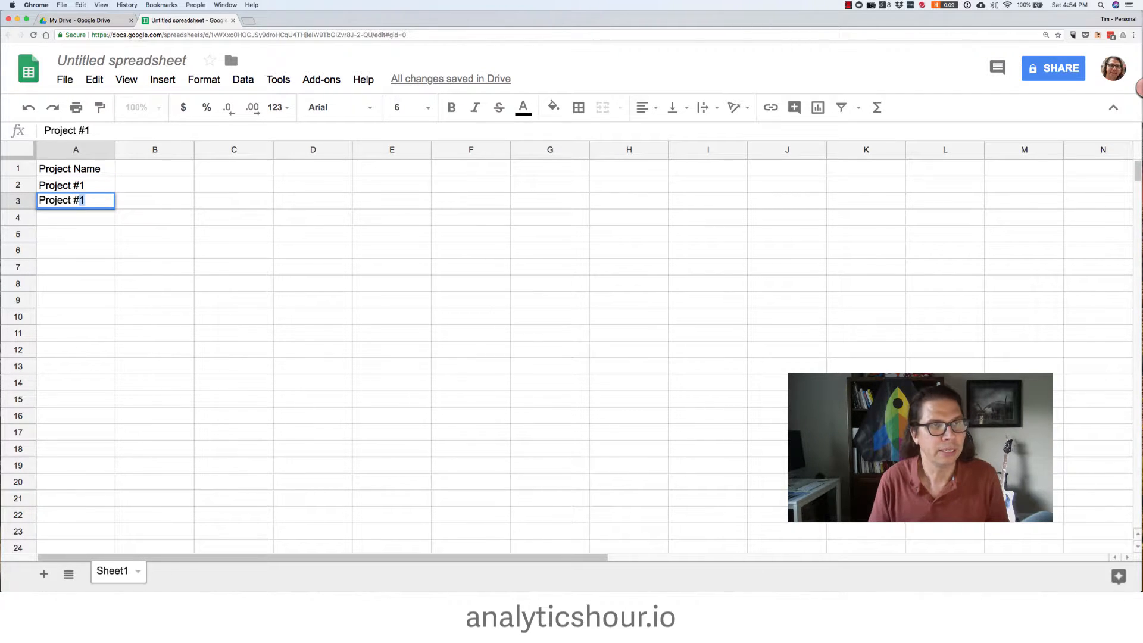
key(Return)
double_click(88, 202)
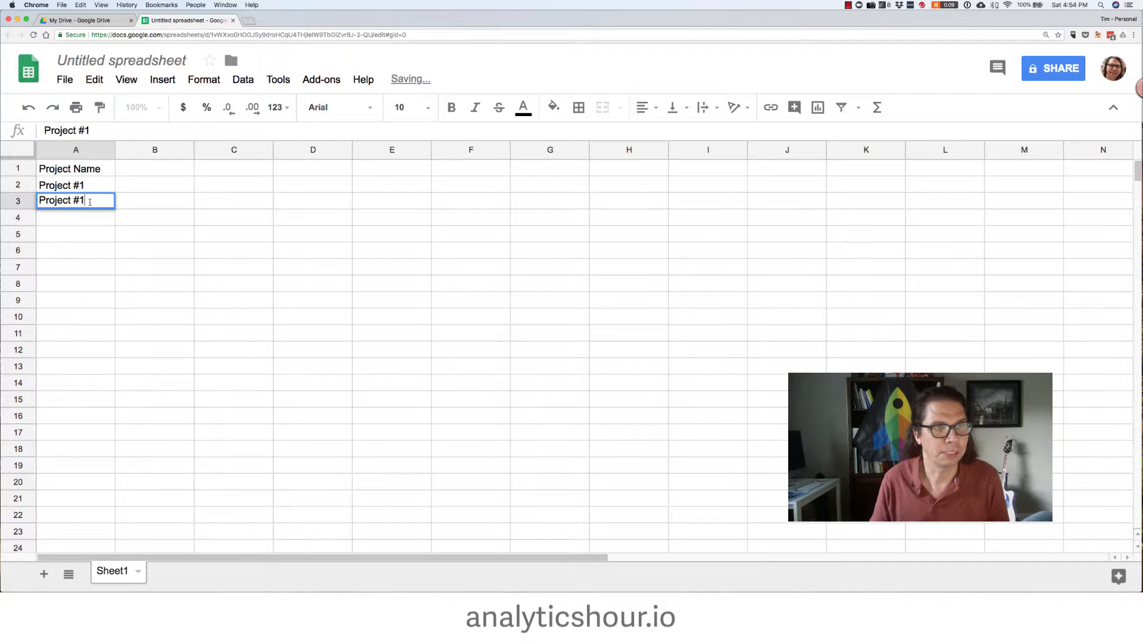
key(BackSpace)
text(2)
key(Return)
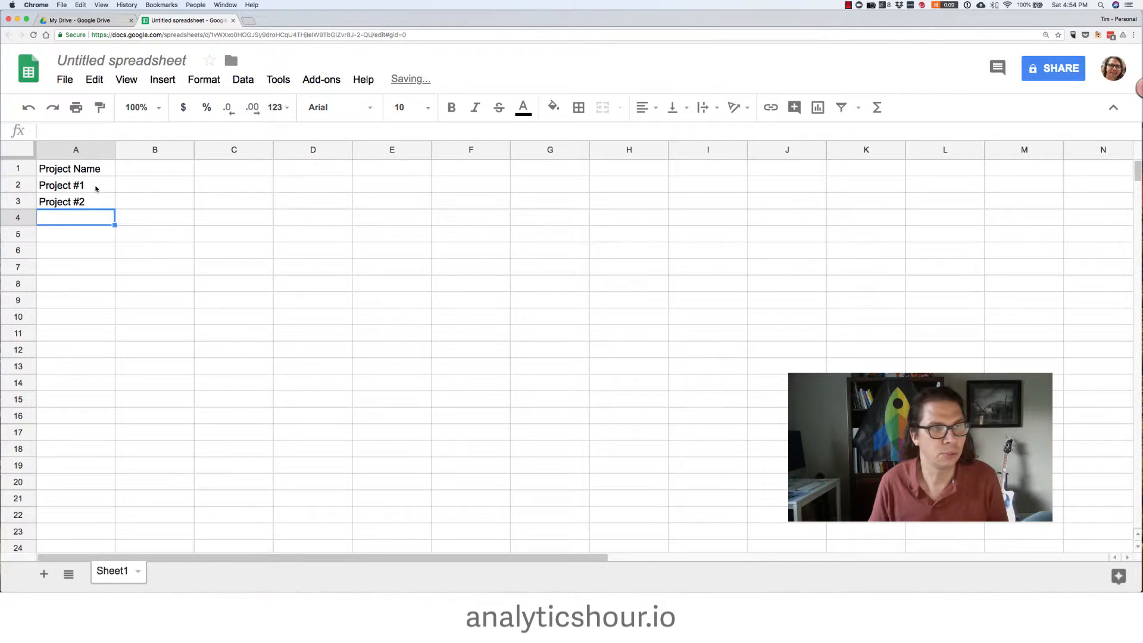
drag(95, 185, 114, 224)
Enter the header Project Description in B1 and paste the three project descriptions into B2:B4
click(160, 173)
text(P)
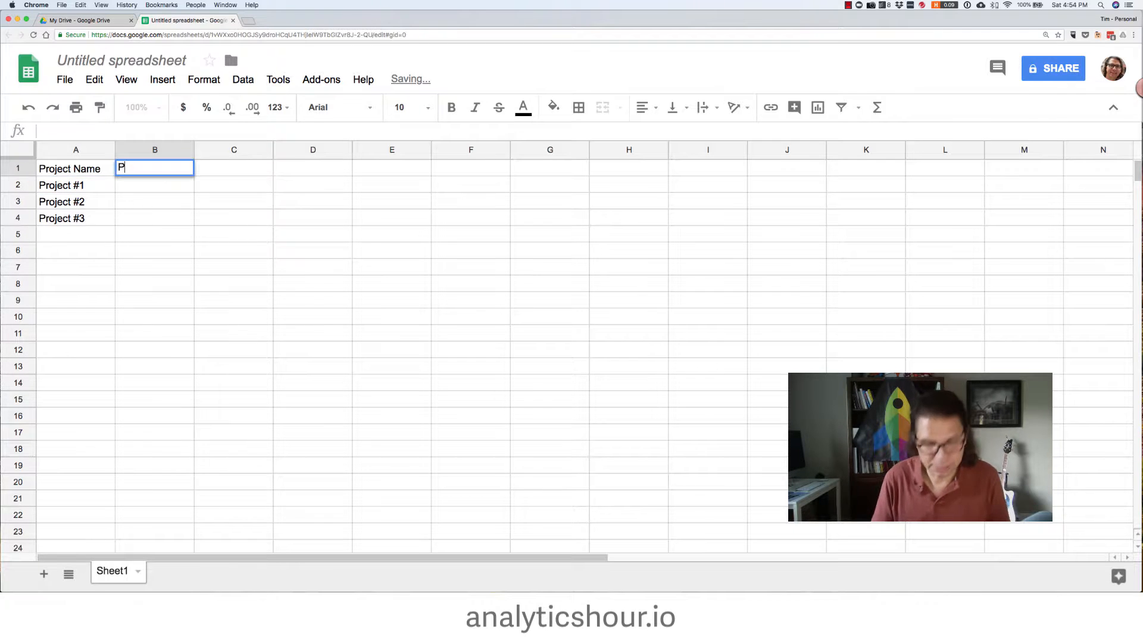
text(roject Descri)
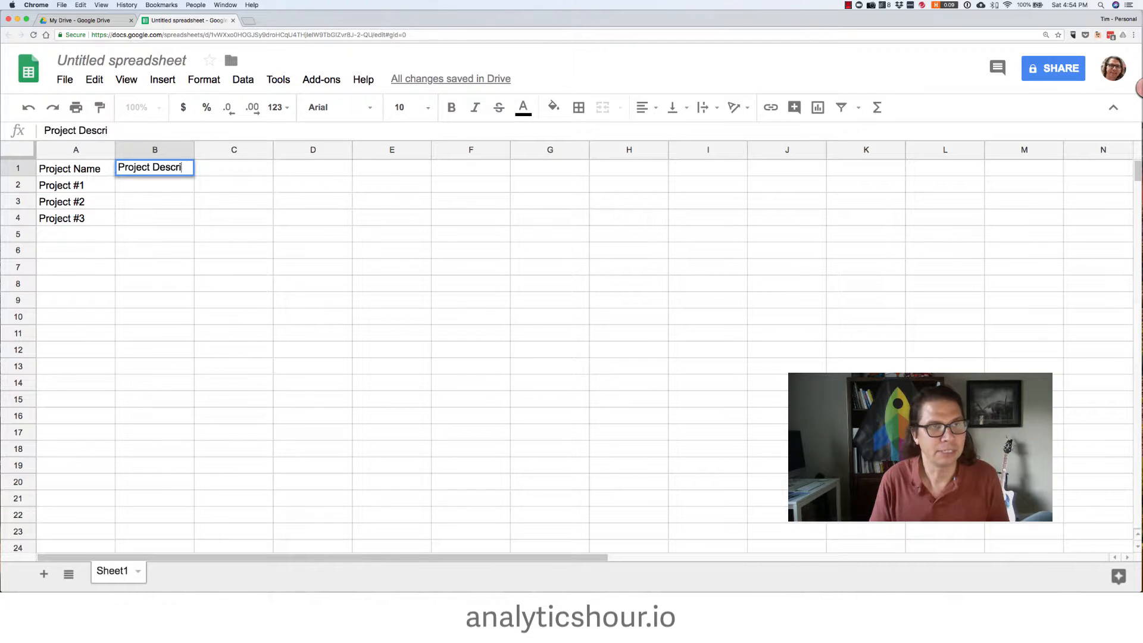
text(ption)
key(Return)
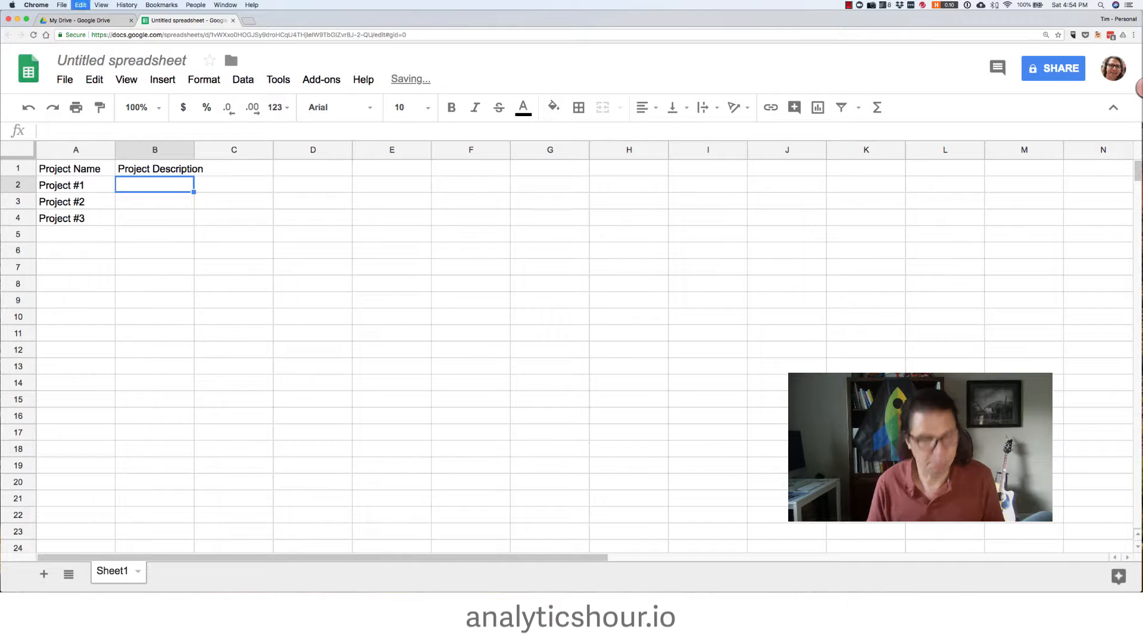
text(This is the most awesome project ever. And I want to tell you all about it. It's amazing. Oh, really? I think this project is going to be even better! So... there! You're crazy. This project is clearly the most awesome. And that's all there is to it.)
Enter the header Target Completion in cell C1
click(228, 172)
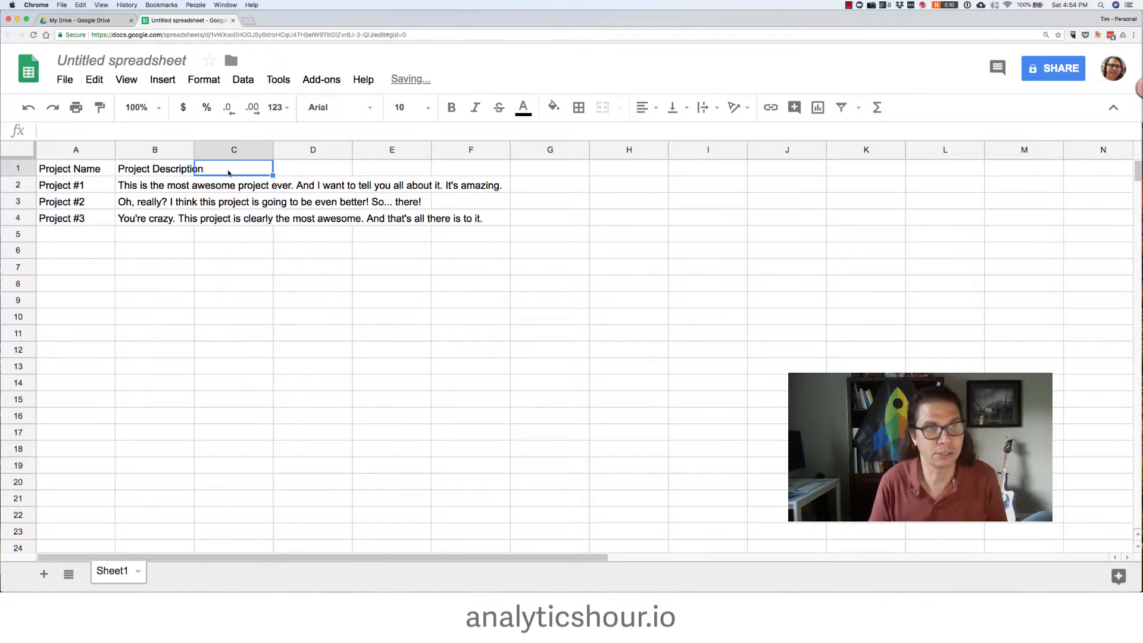
text(Ta)
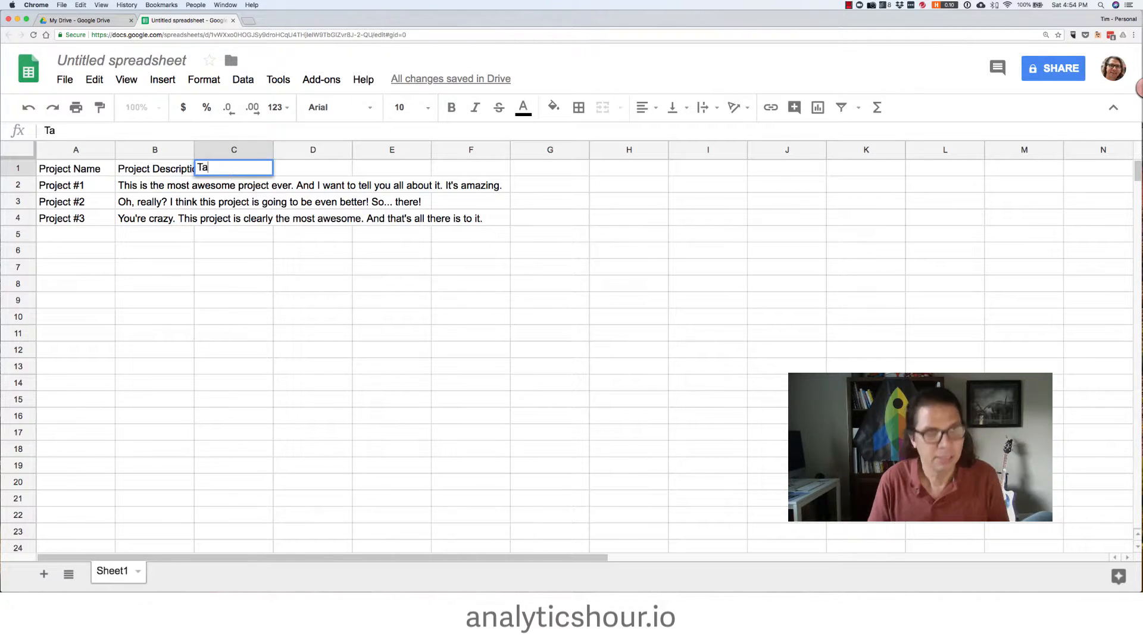
text(rget Completion)
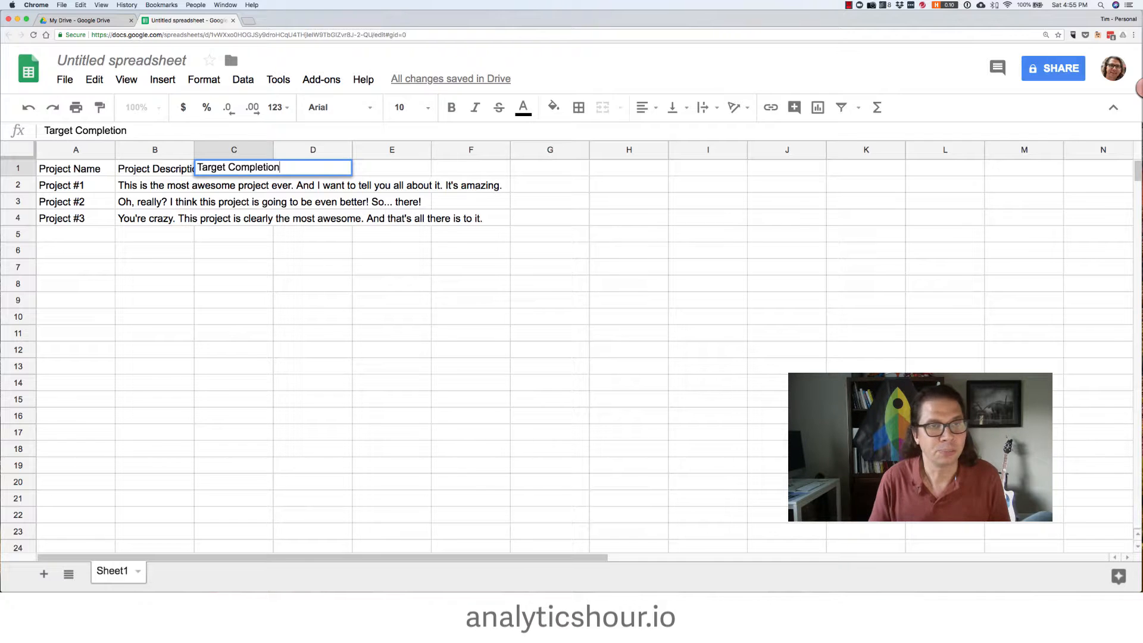
key(Return)
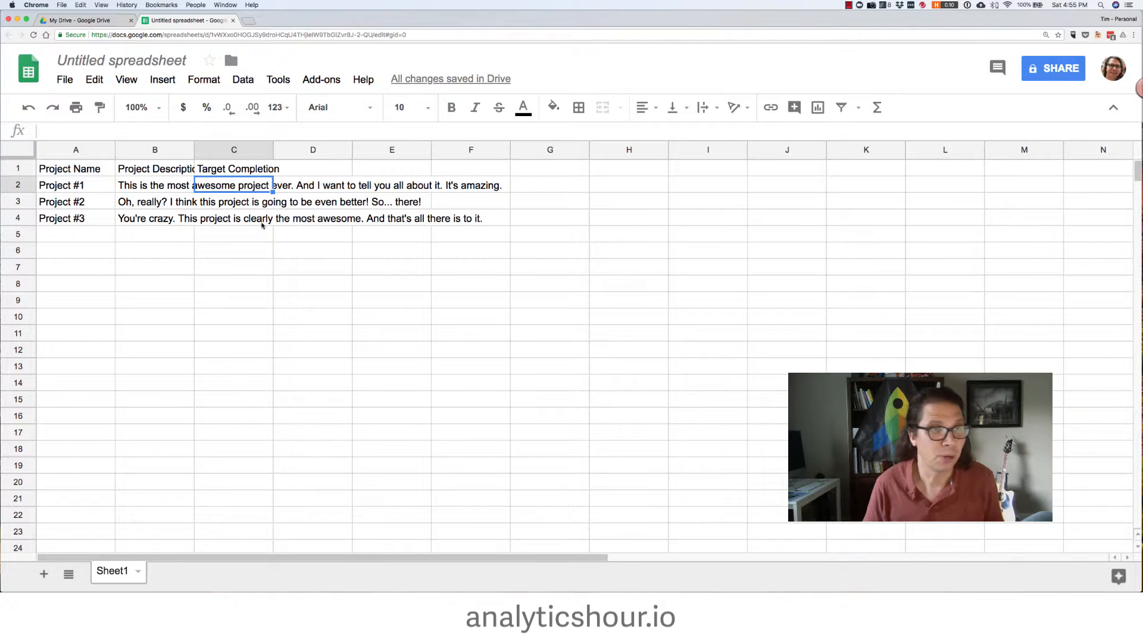
Widen columns B and C and set text wrapping to wrap for the descriptions in B2:B4
drag(194, 149, 295, 149)
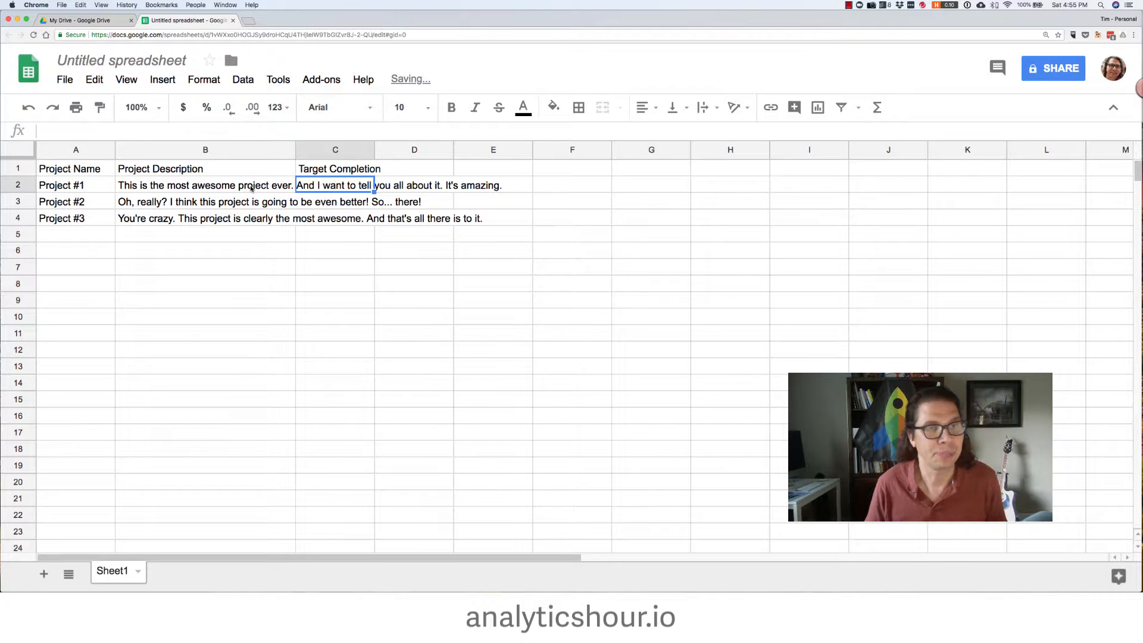
drag(251, 189, 250, 222)
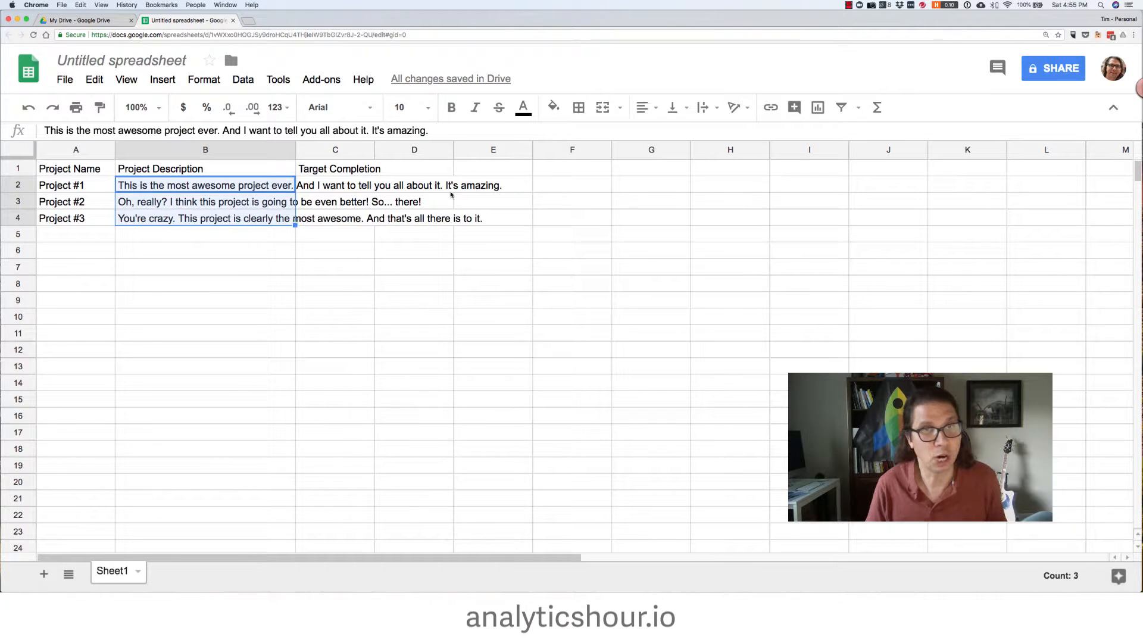
click(703, 107)
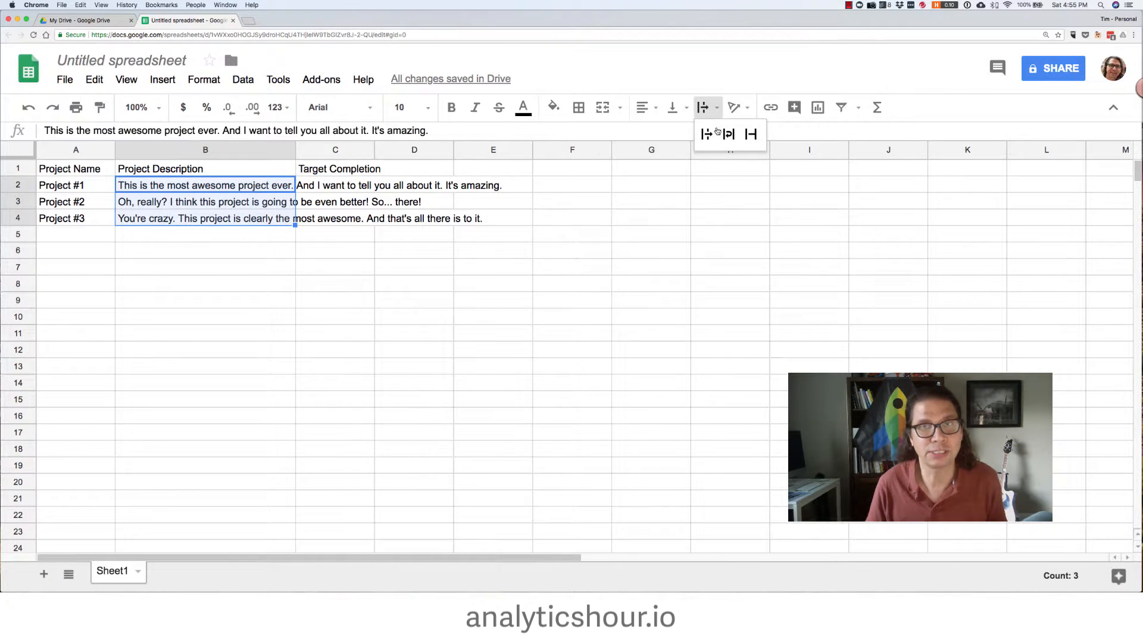
click(729, 134)
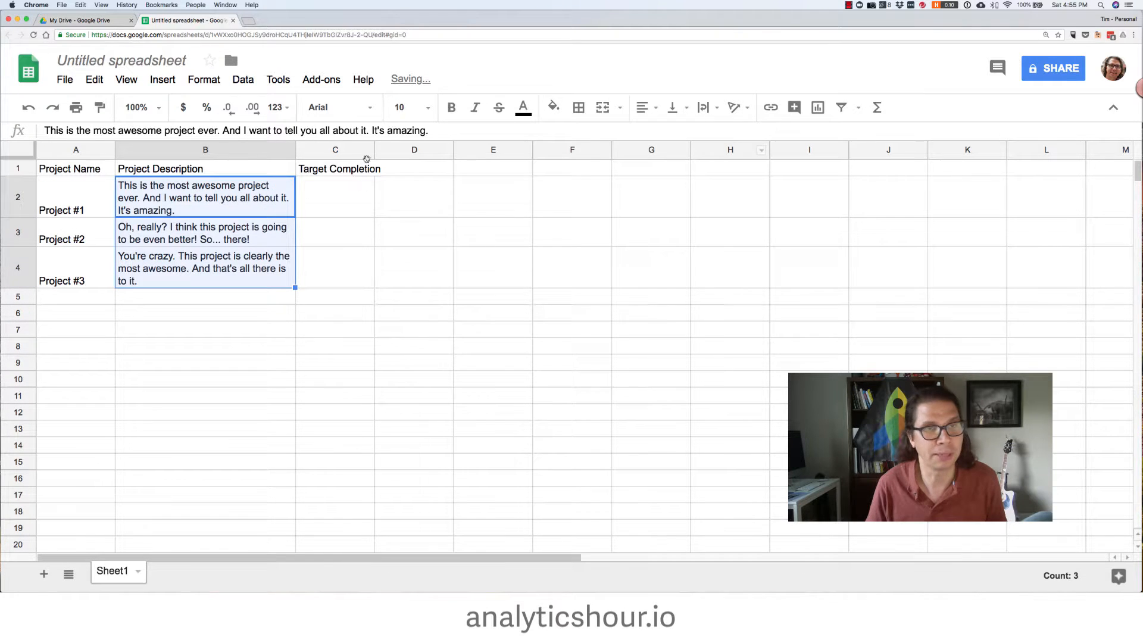
drag(374, 150, 367, 179)
Enter the date 10/1/2018 in cell C2
click(357, 195)
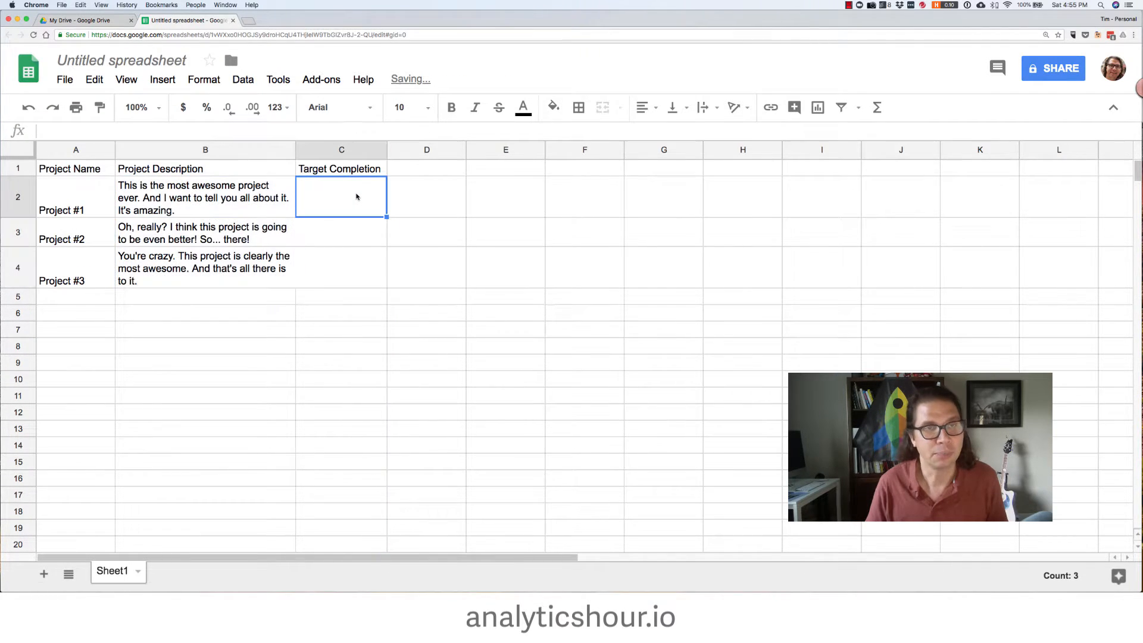
text(10/10)
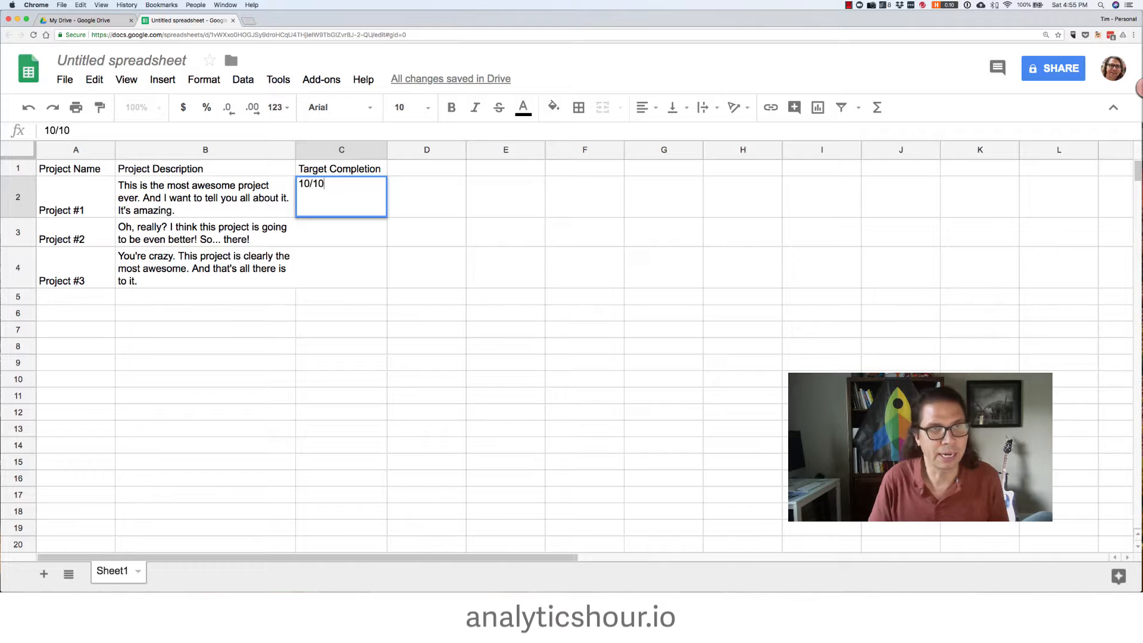
key(BackSpace)
text(/2018)
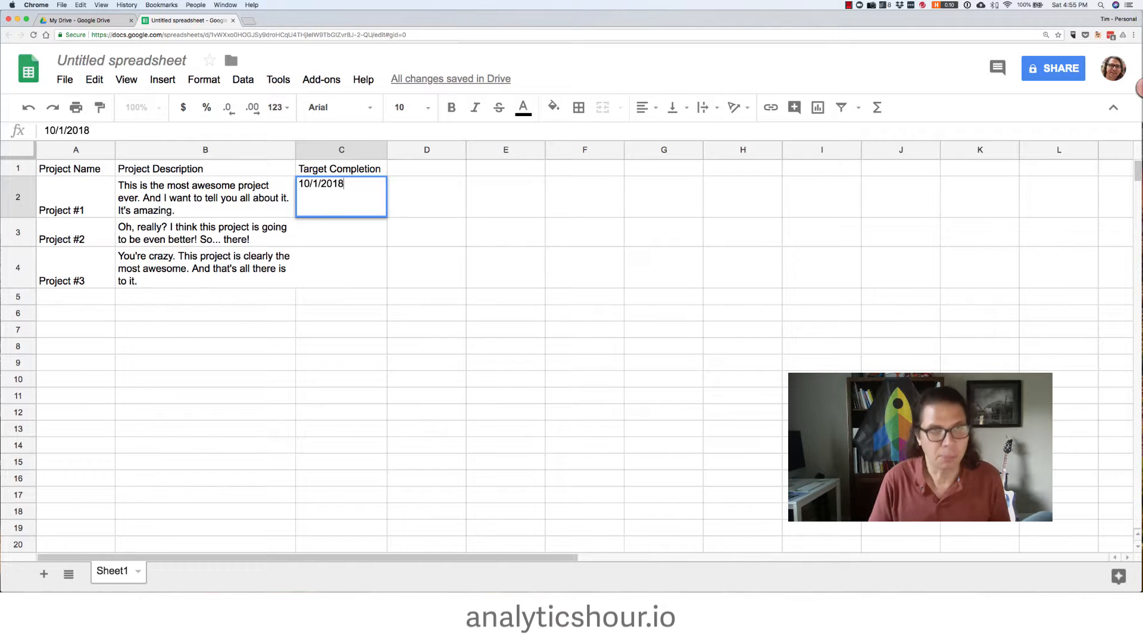
key(Return)
Enter the dates 11/1/2018 in C3 and 12/1/2018 in C4
text(11/2/)
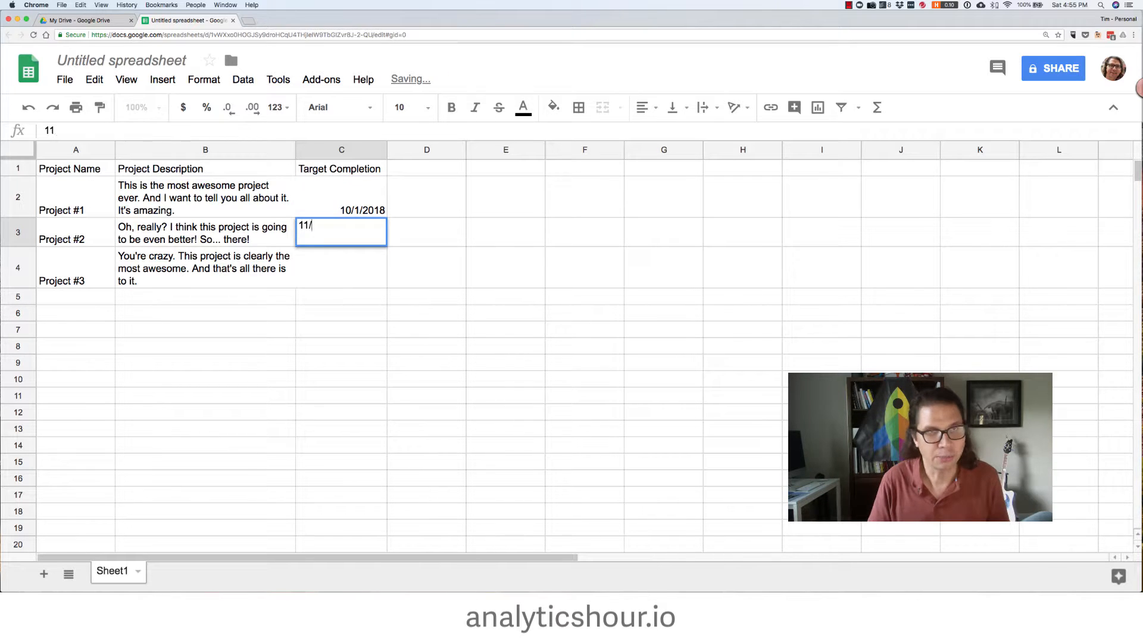
key(BackSpace)
key(BackSpace)
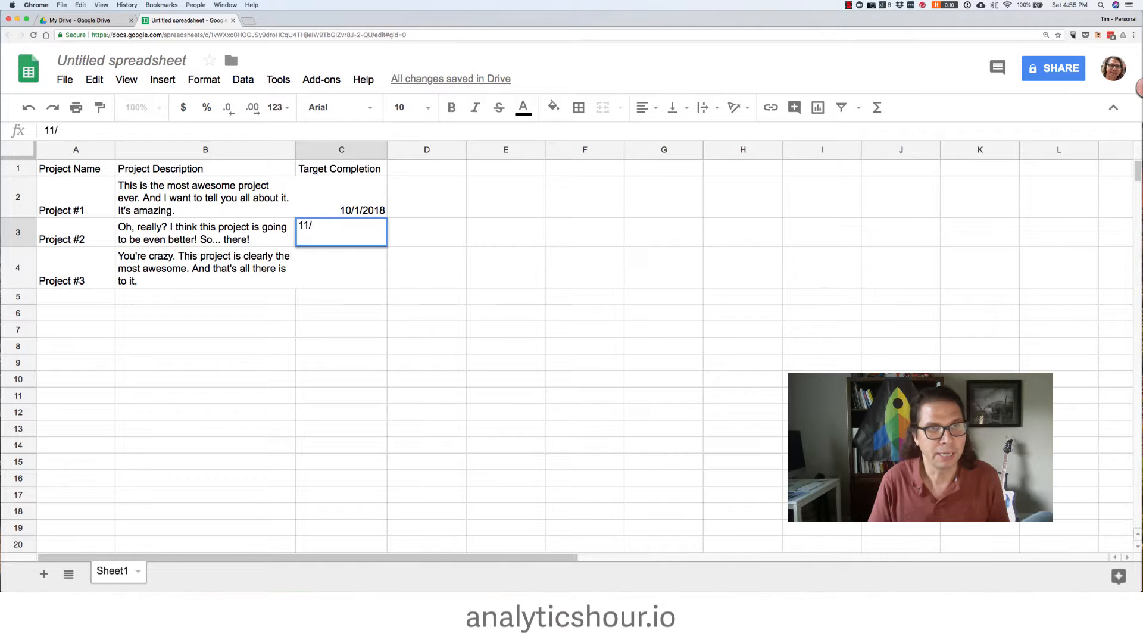
text(1/2018)
key(Return)
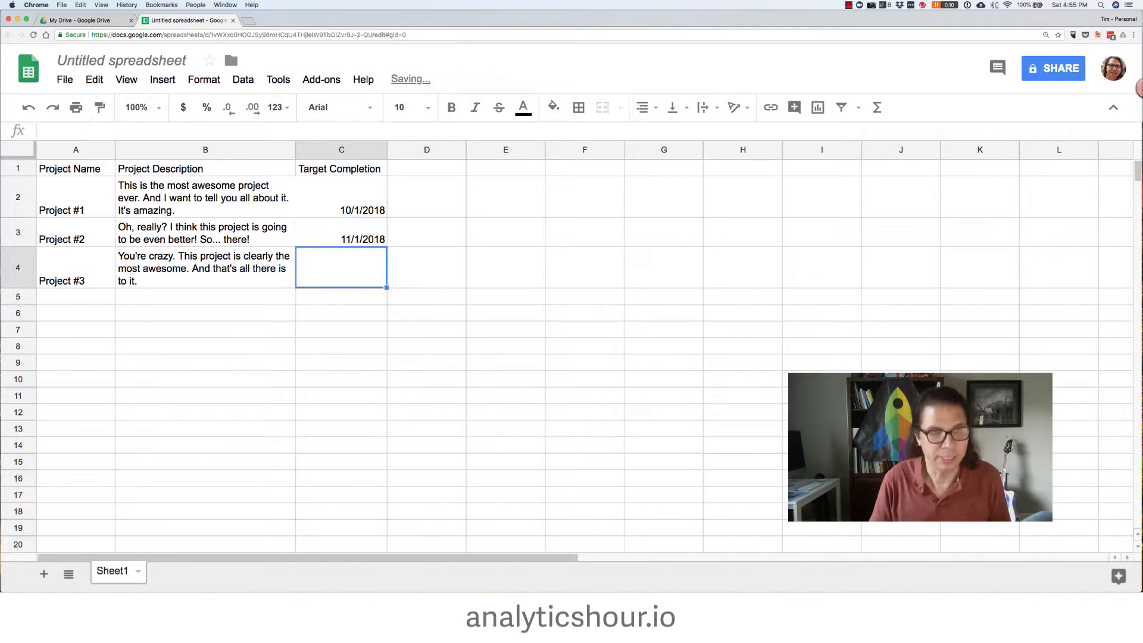
text(12/1/2)
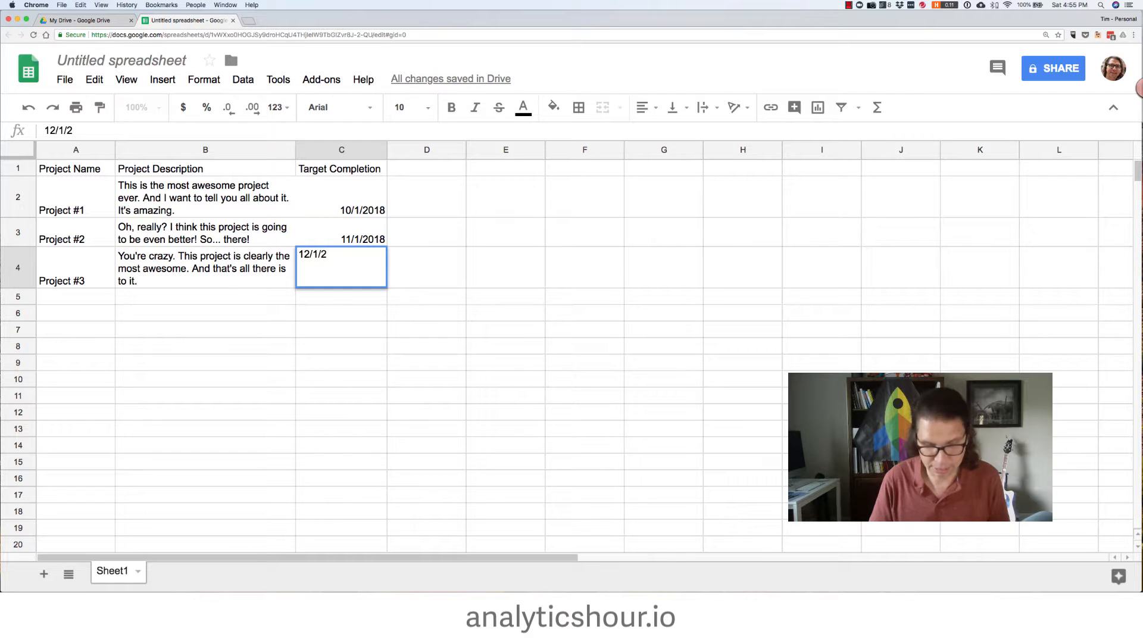
text(018)
key(Return)
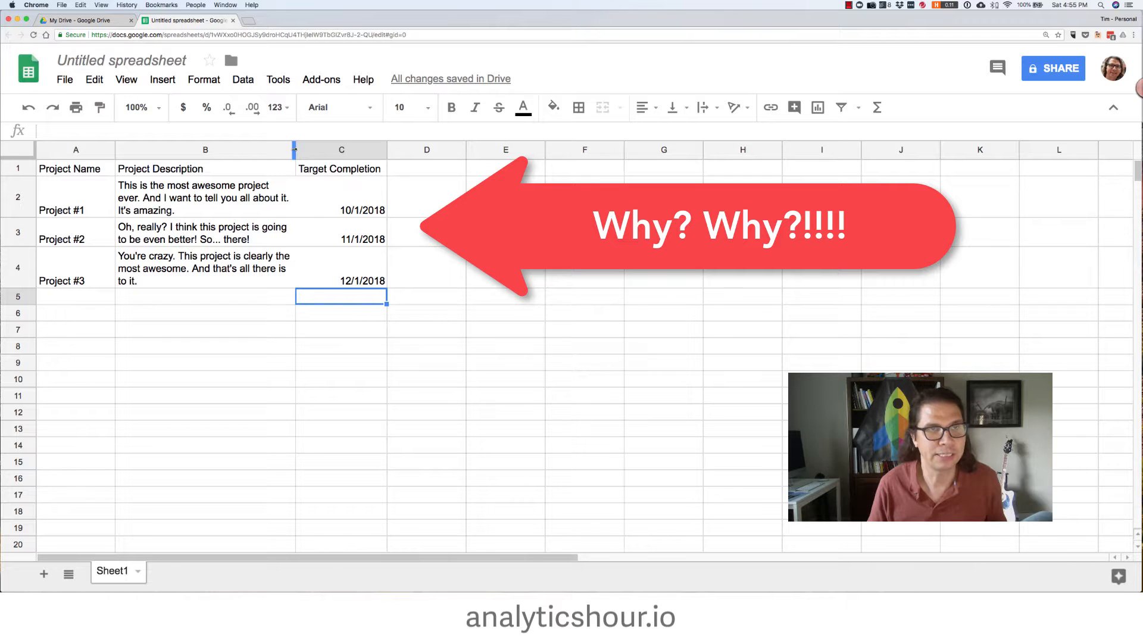
Widen column B slightly and set the whole sheet's vertical alignment to top
drag(298, 151, 312, 149)
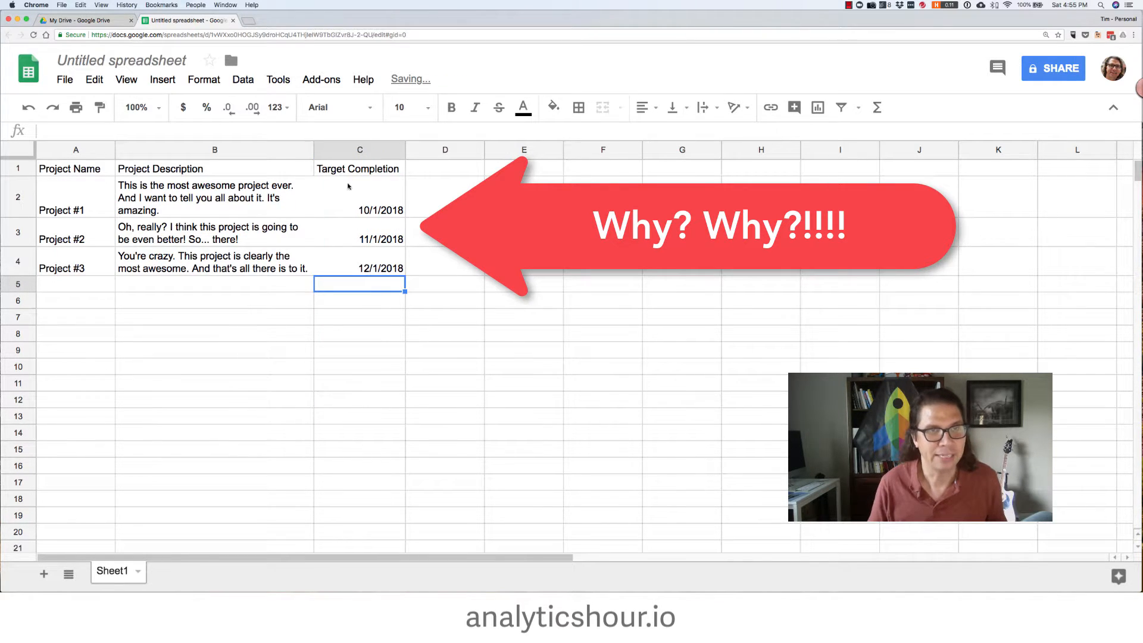
click(454, 231)
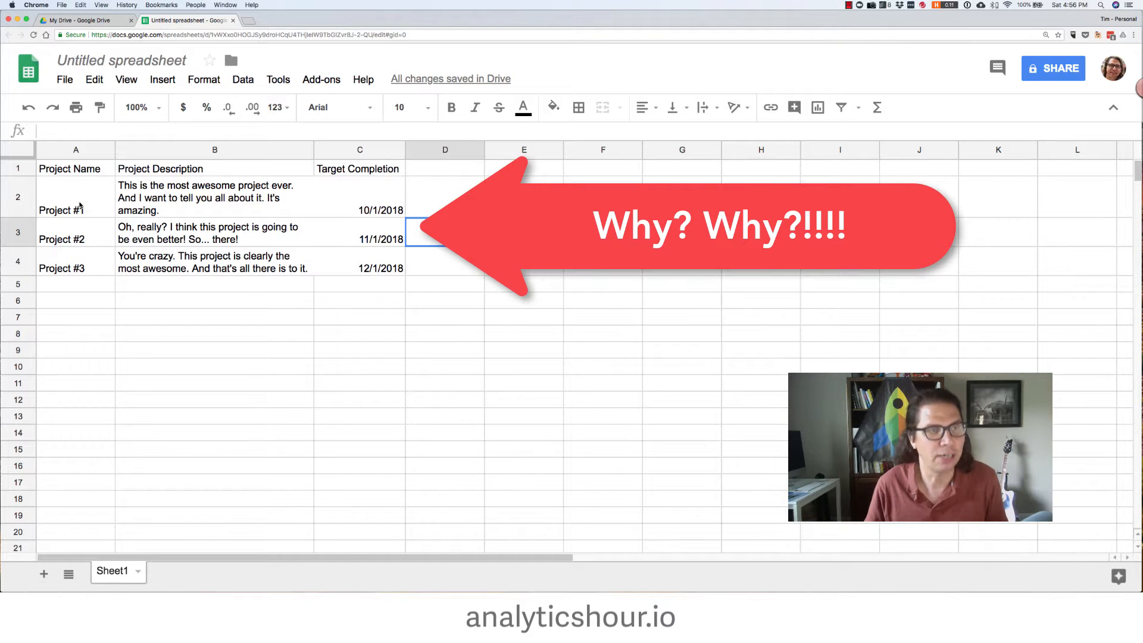
click(22, 154)
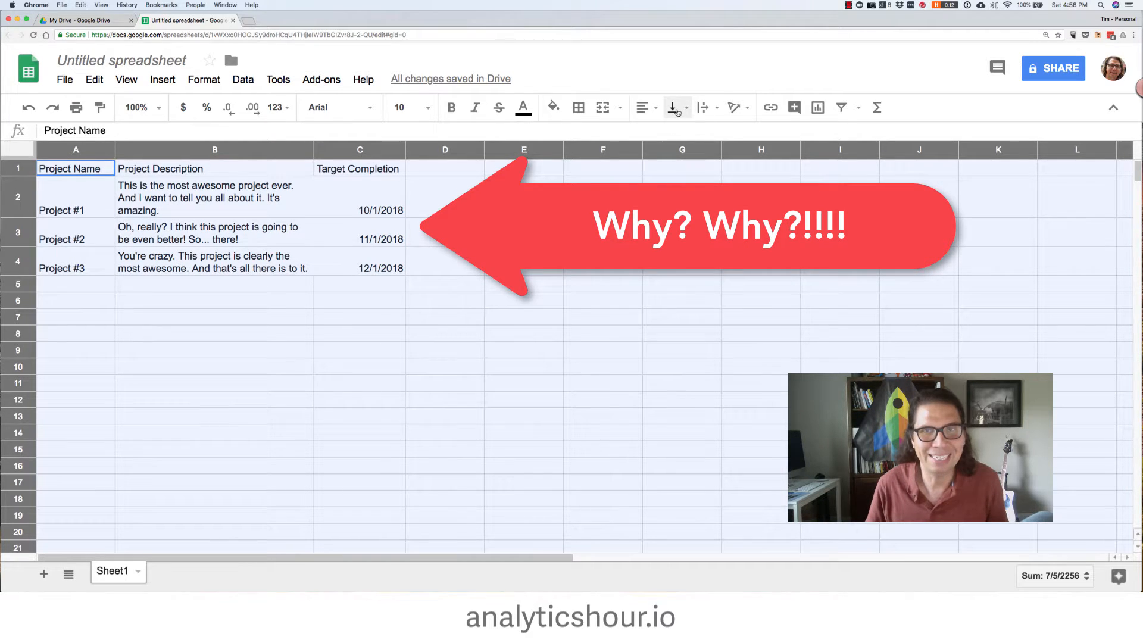
click(676, 108)
click(676, 135)
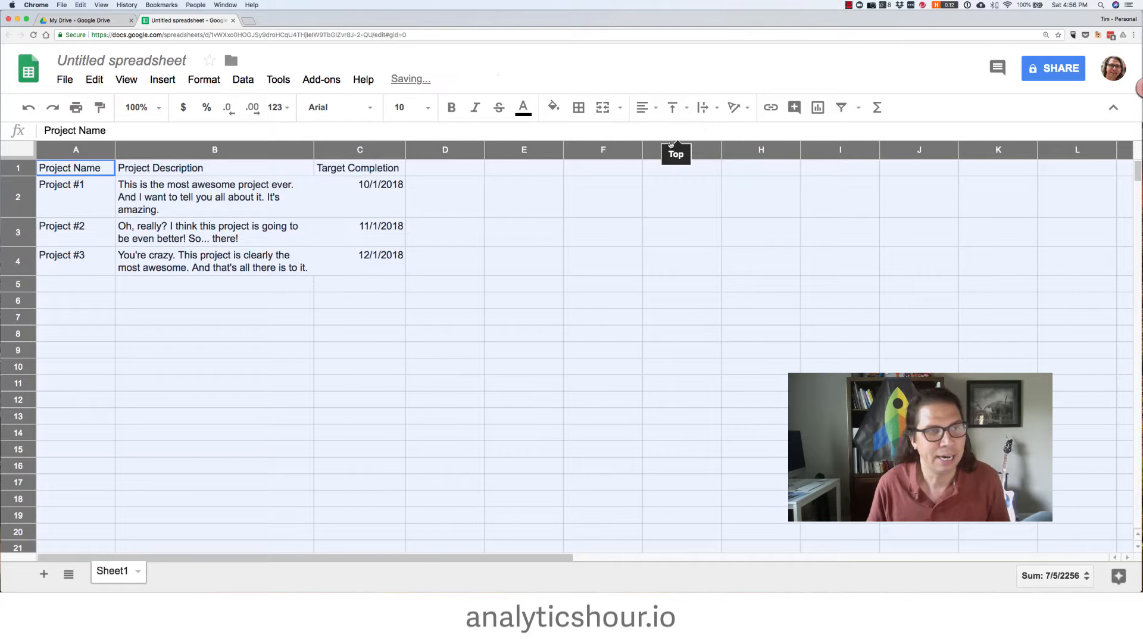
Widen column B slightly more so the descriptions fit on fewer lines
click(501, 321)
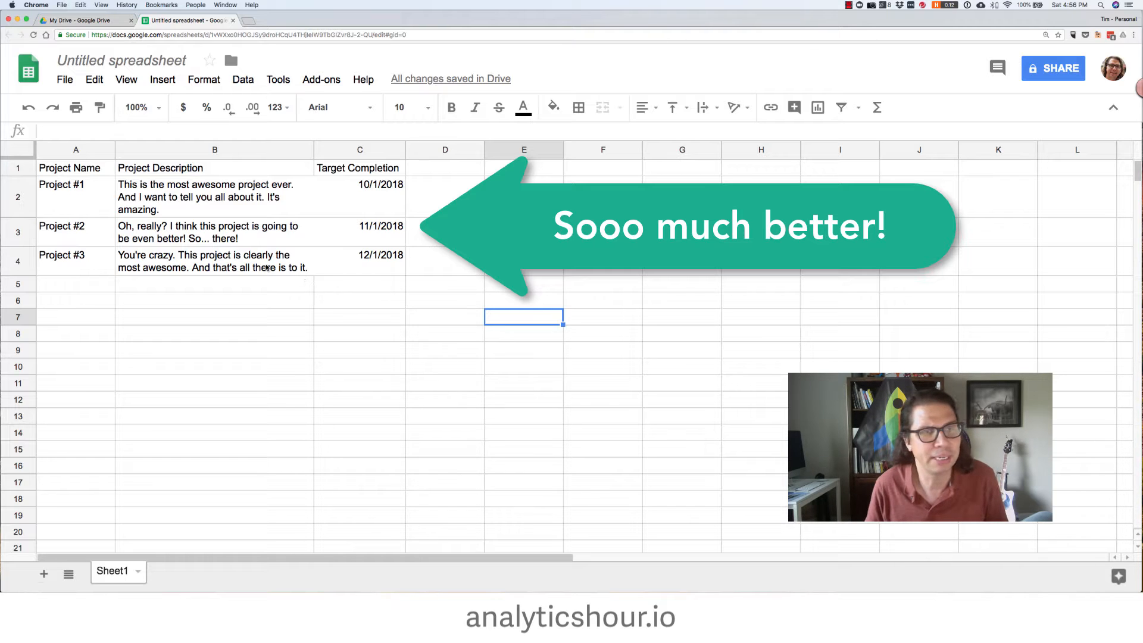
click(283, 268)
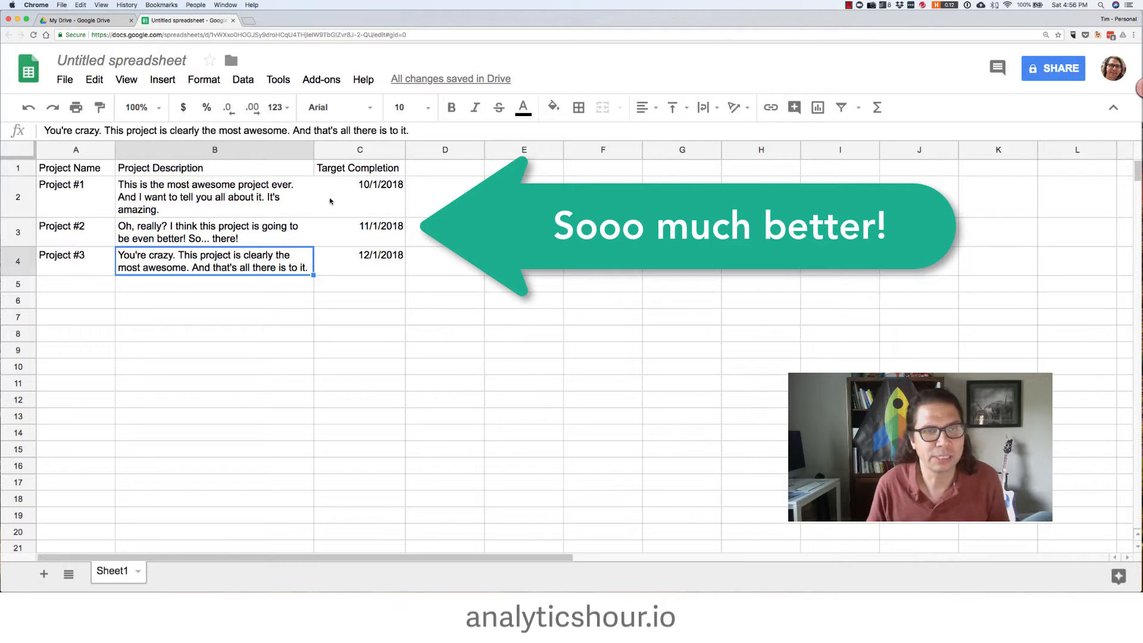
drag(315, 149, 326, 148)
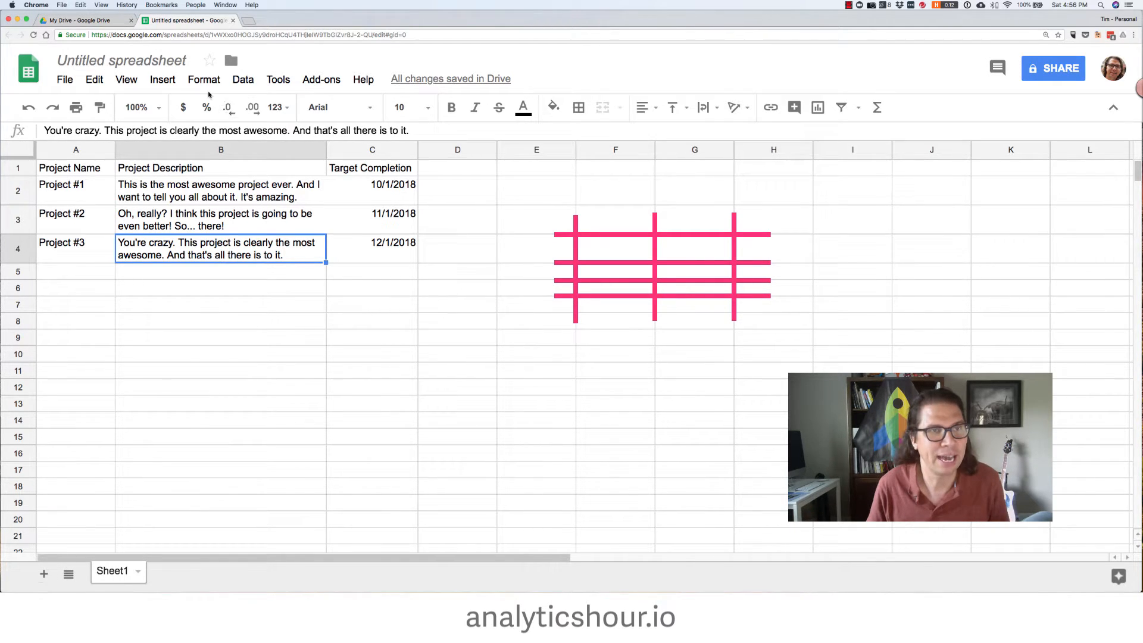
Turn off the sheet's gridlines
click(134, 84)
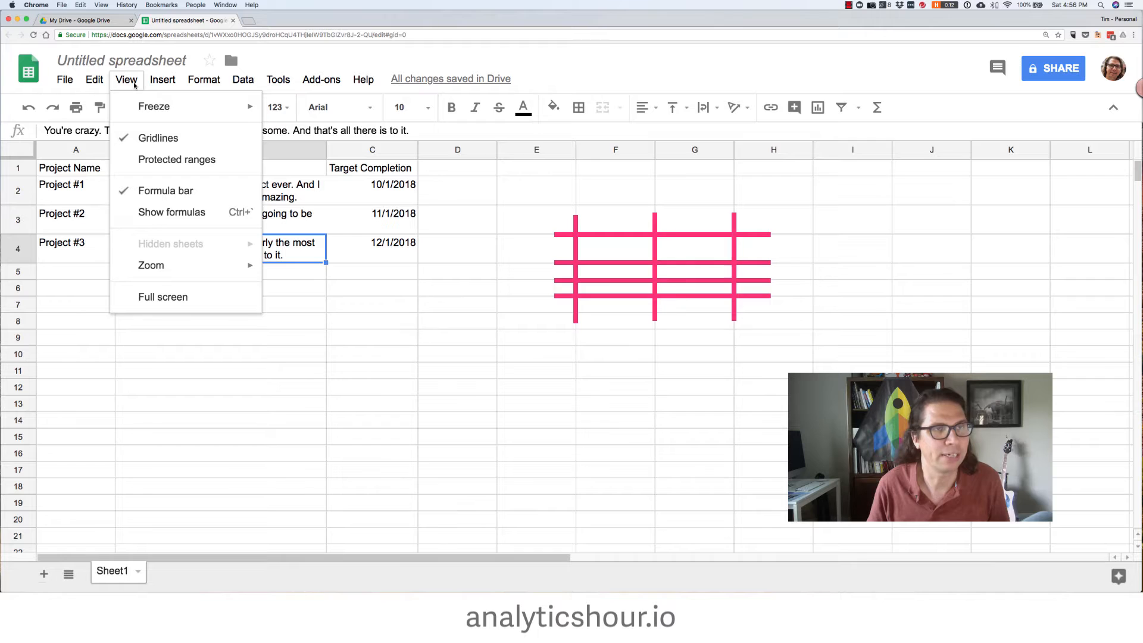
click(146, 138)
click(265, 387)
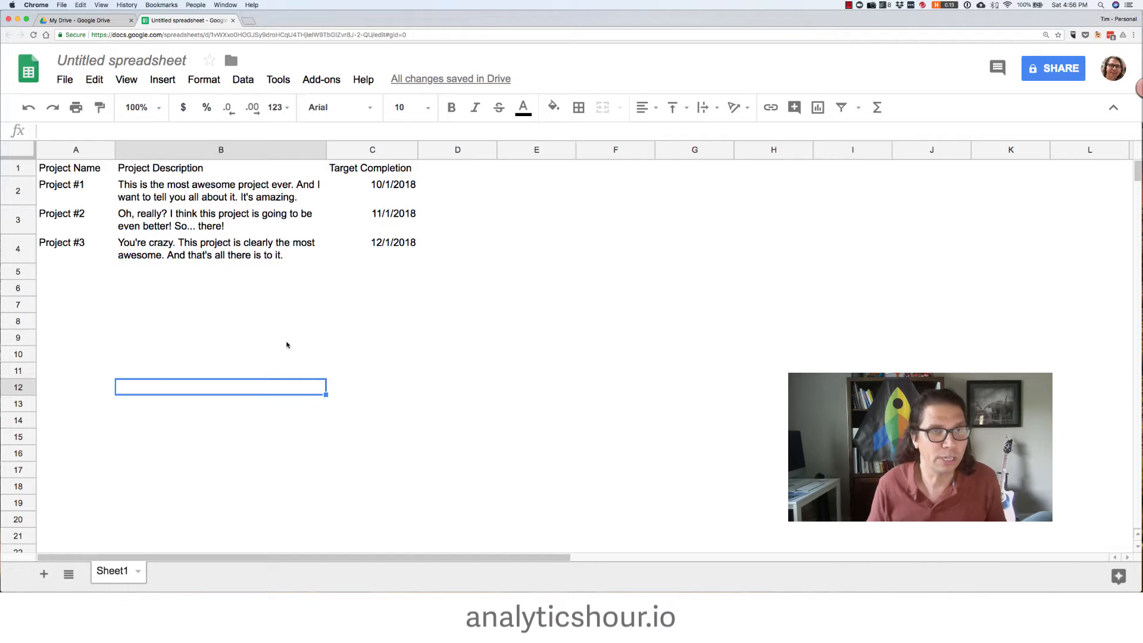
Make the header cells A1:C1 bold
click(77, 170)
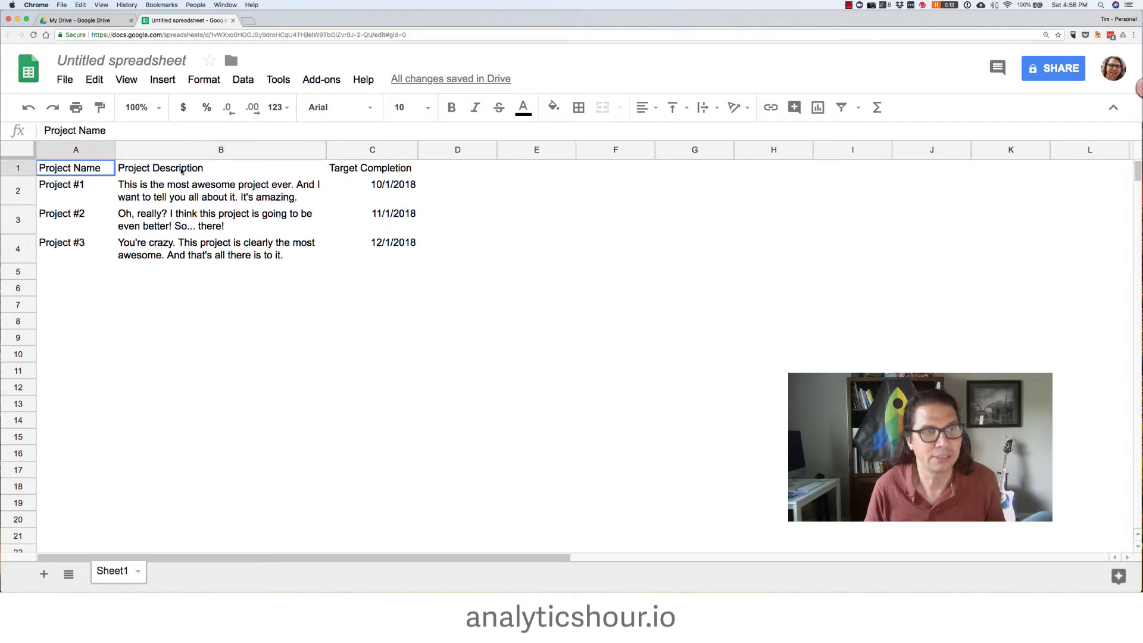
drag(182, 171, 369, 170)
key(super+b)
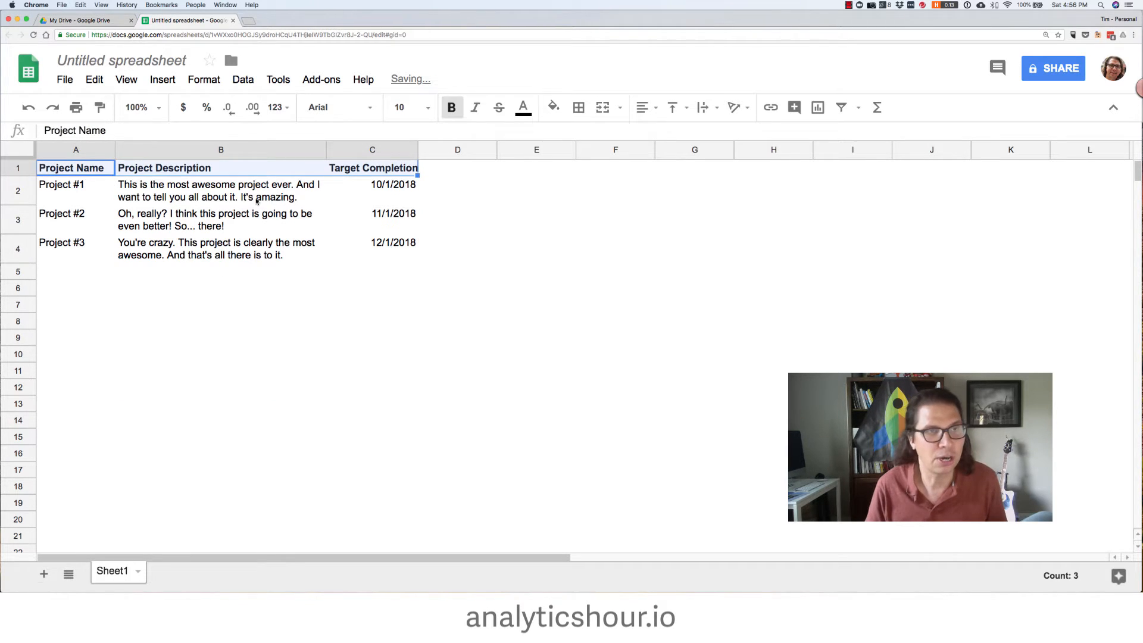
Add light gray horizontal inner borders between the project rows in A2:C4
click(257, 201)
drag(80, 196, 348, 257)
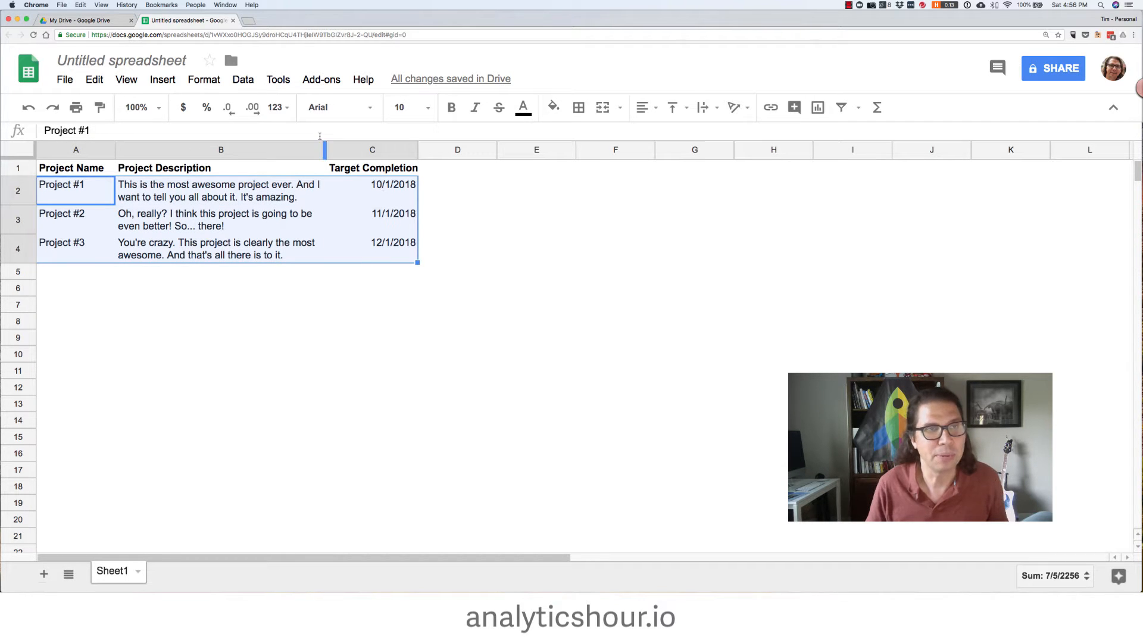
click(579, 107)
click(719, 139)
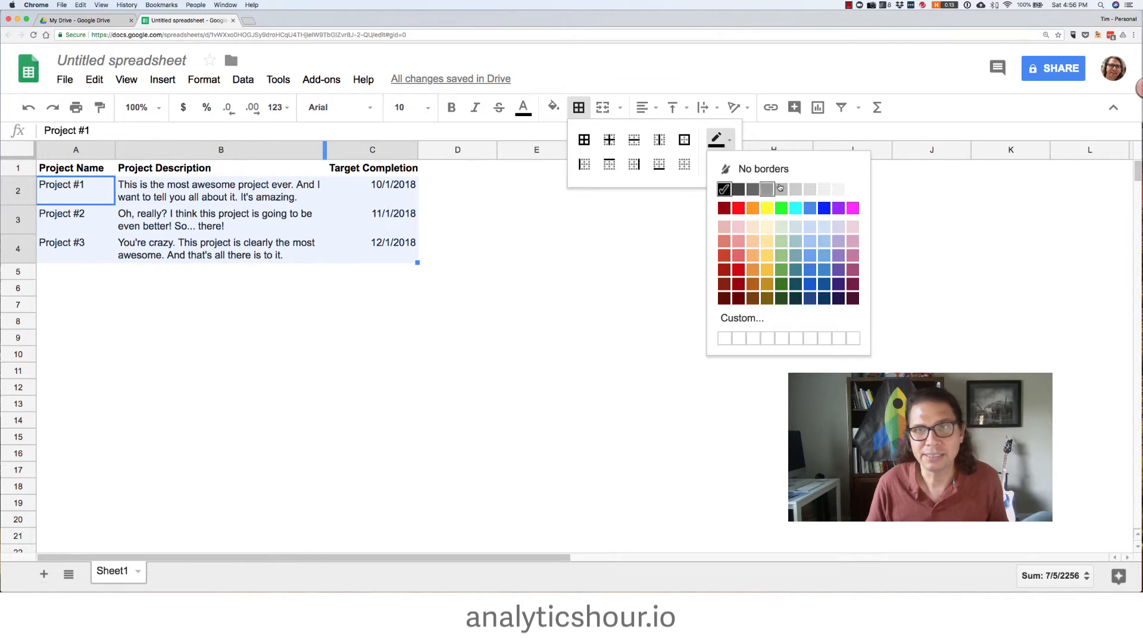
click(825, 189)
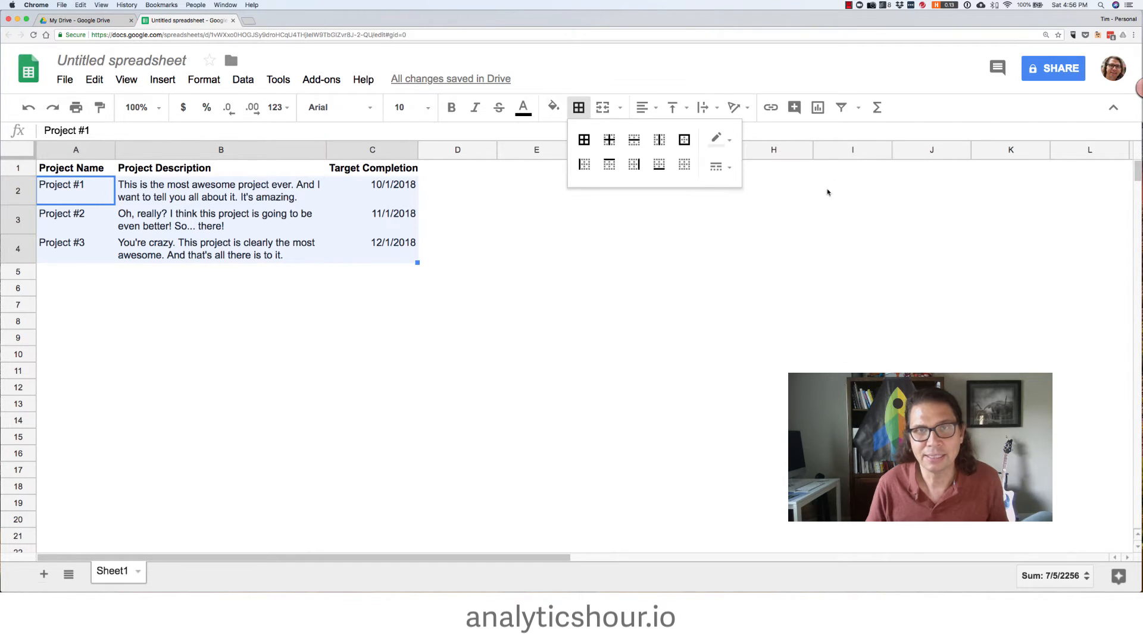
click(643, 145)
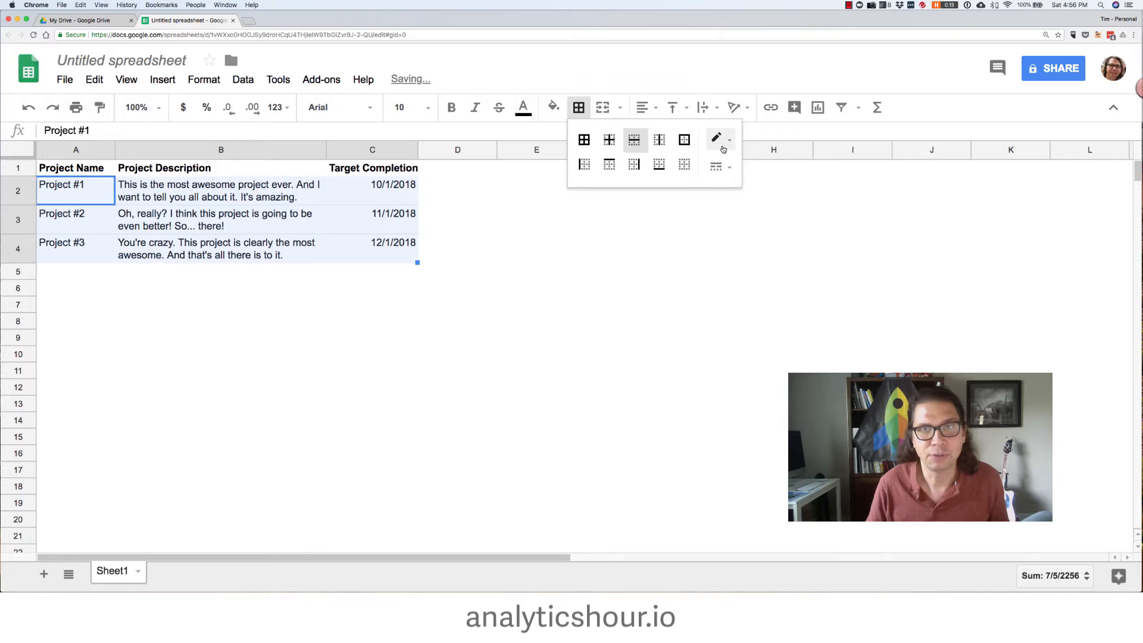
click(722, 142)
click(587, 244)
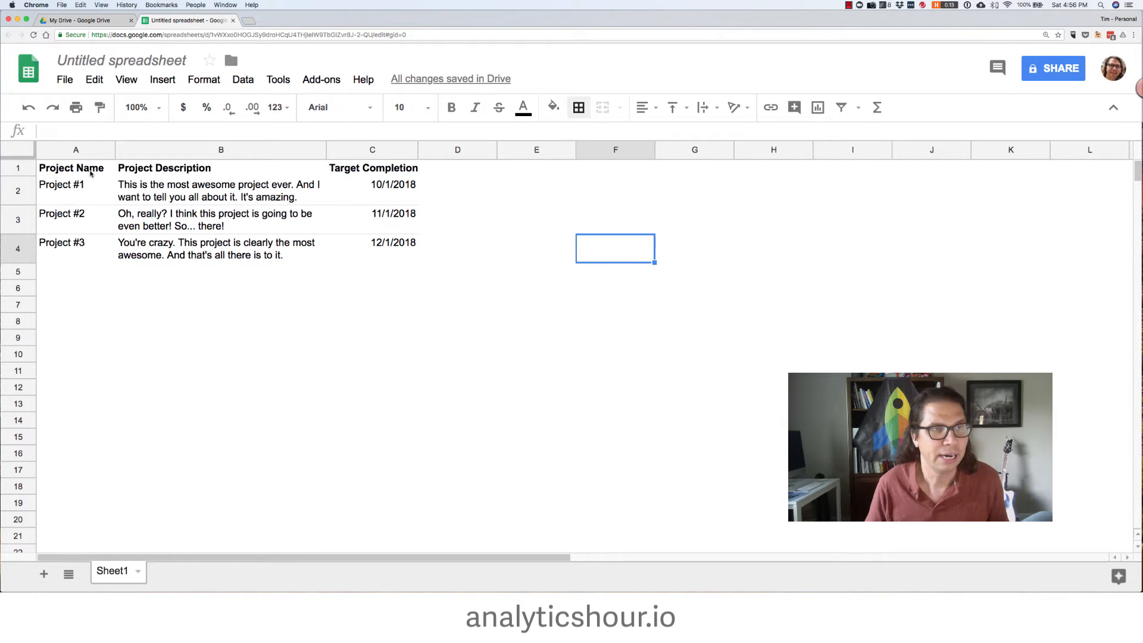
Fill the header row A1:C1 with blue and set its text colour to white
drag(90, 173, 430, 173)
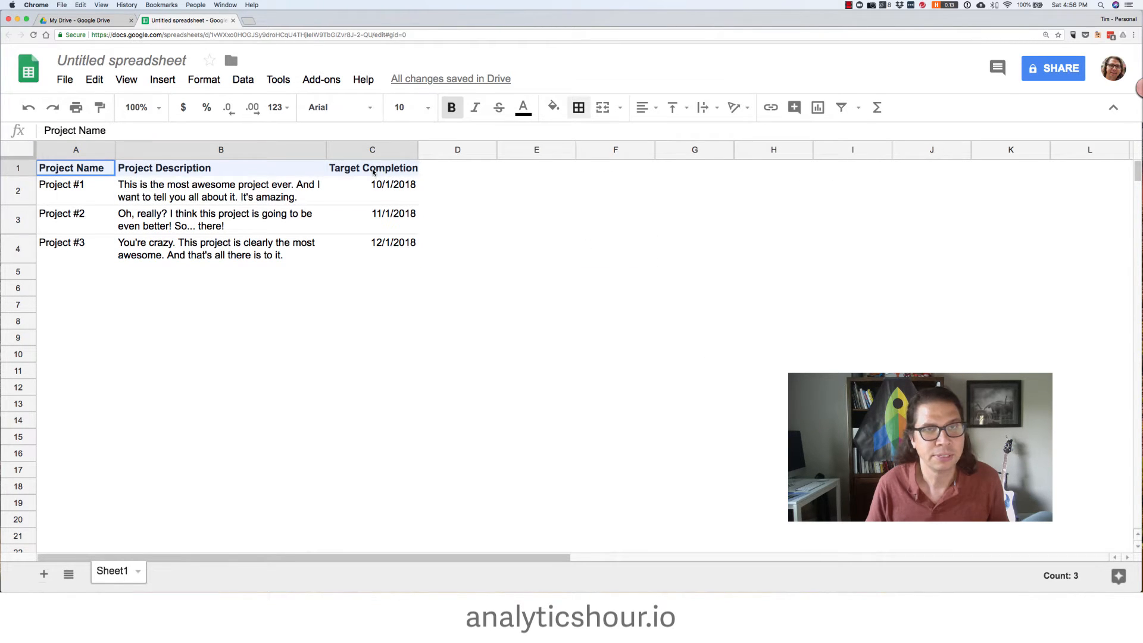
click(556, 114)
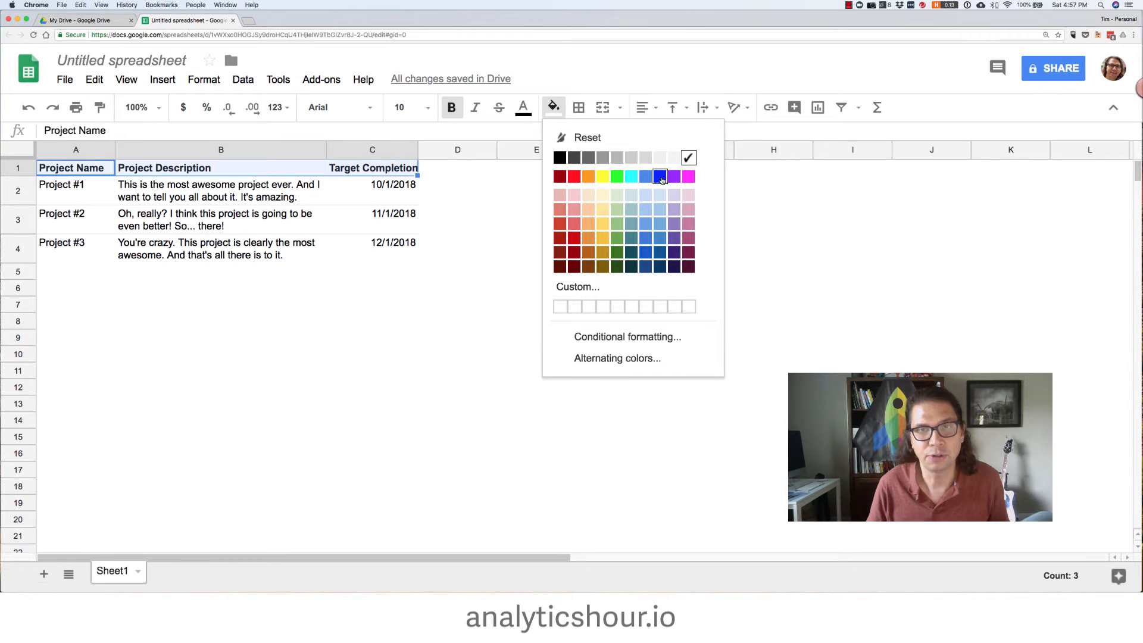
click(661, 177)
click(523, 110)
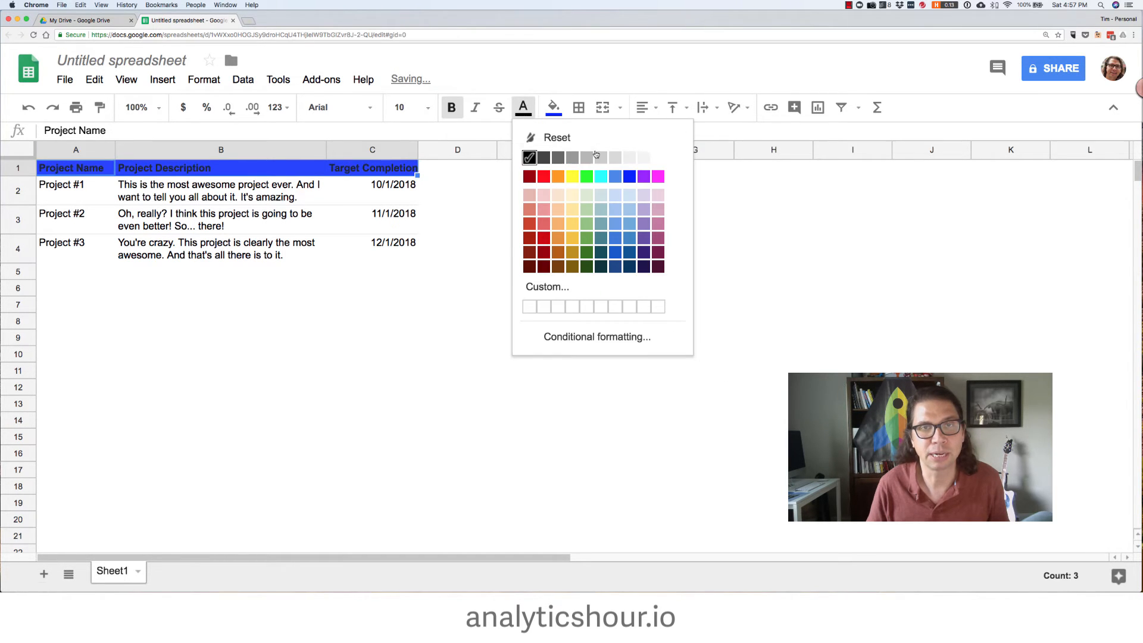
click(661, 158)
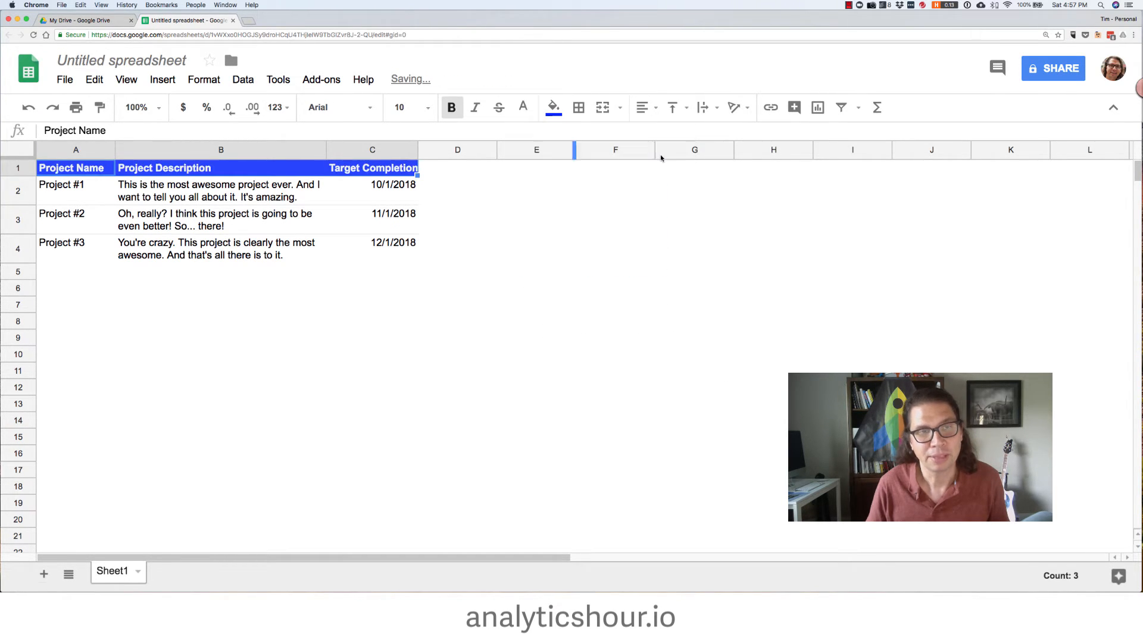
click(405, 258)
click(349, 335)
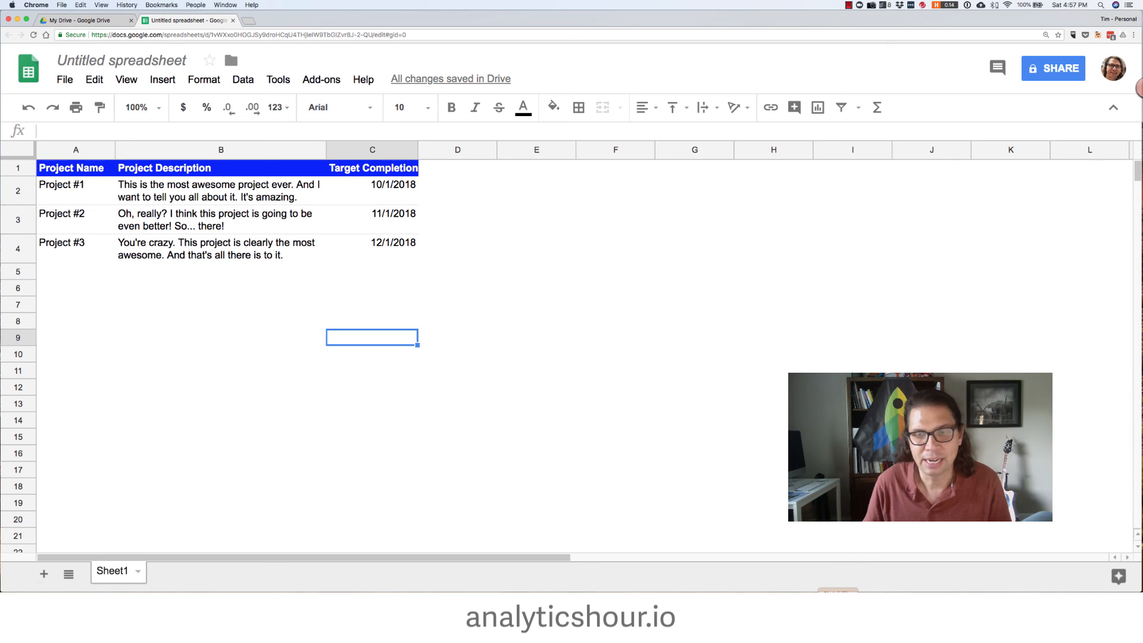
key(super+alt+2)
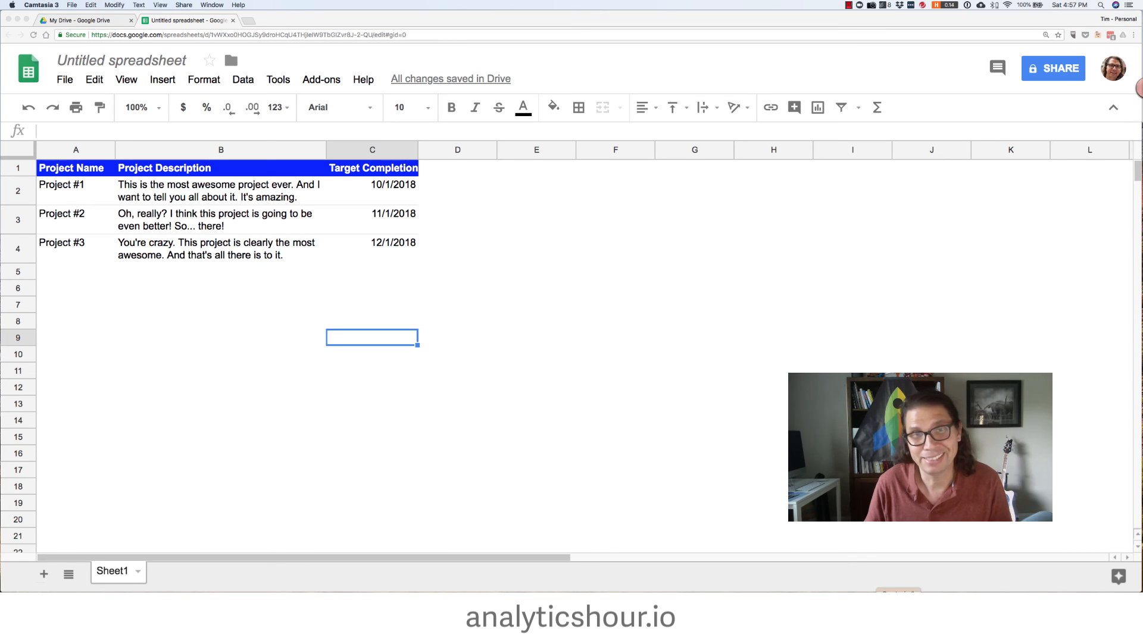